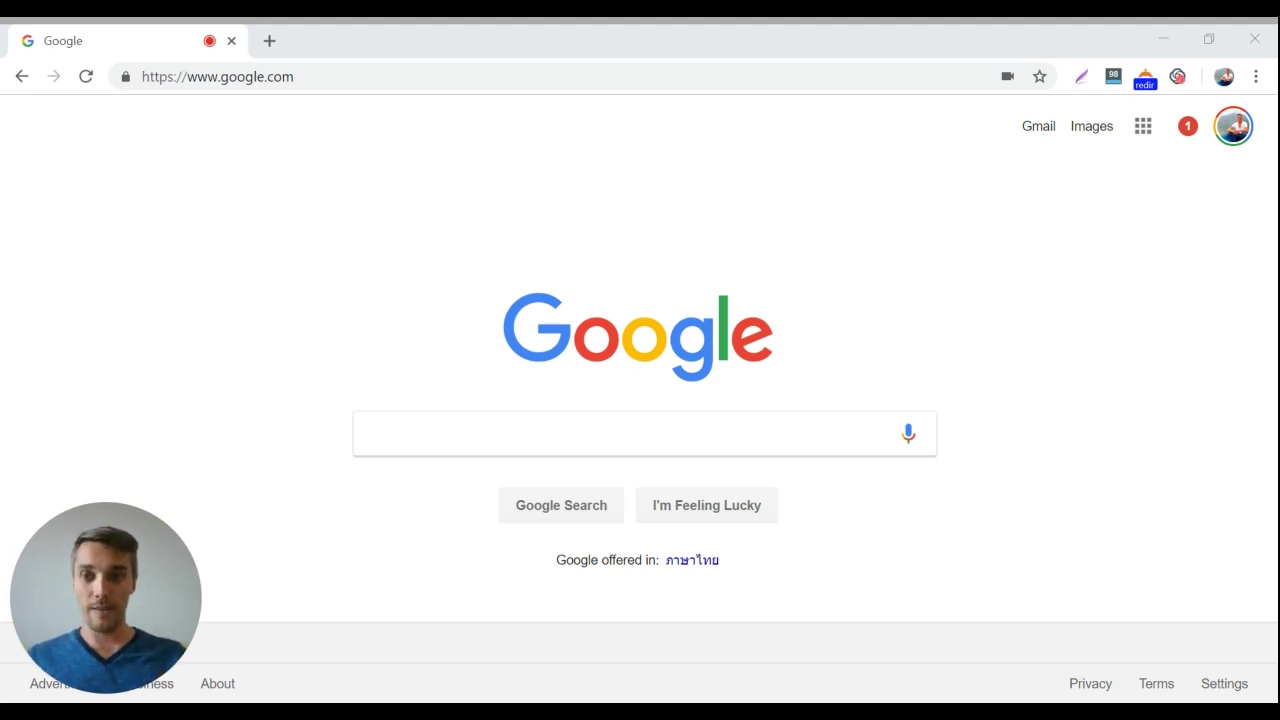
Search Google for 'ita matrix'
{"action": "left_click", "coordinate": [813, 425]}
{"action": "type", "text": "it"}
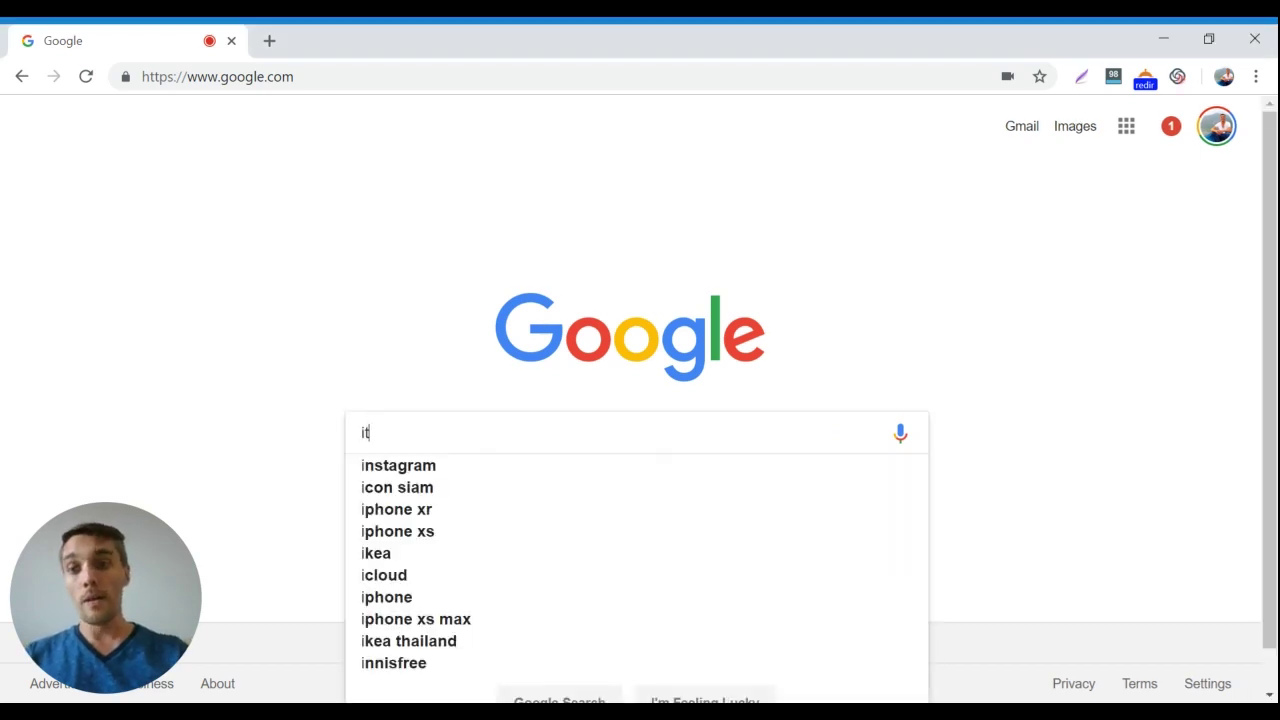
{"action": "type", "text": "a matrix"}
{"action": "key", "text": "Return"}
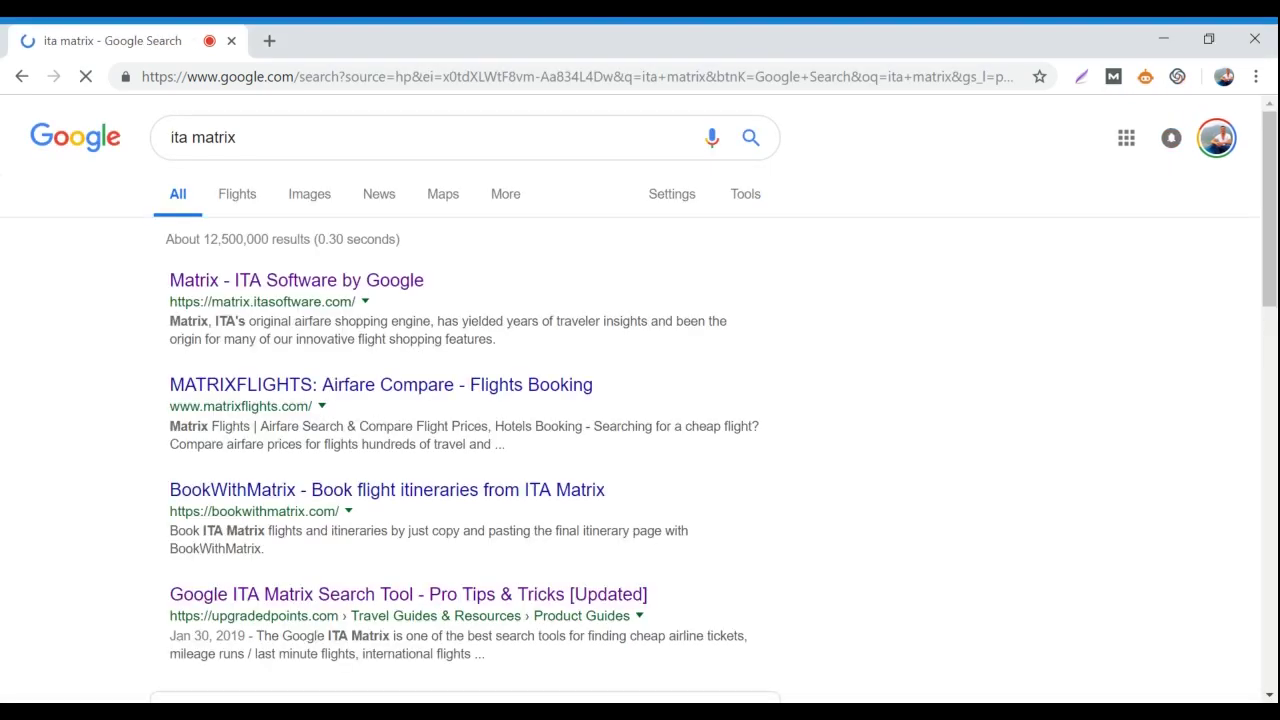
Open the 'Matrix - ITA Software by Google' result at matrix.itasoftware.com
{"action": "left_click", "coordinate": [367, 285]}
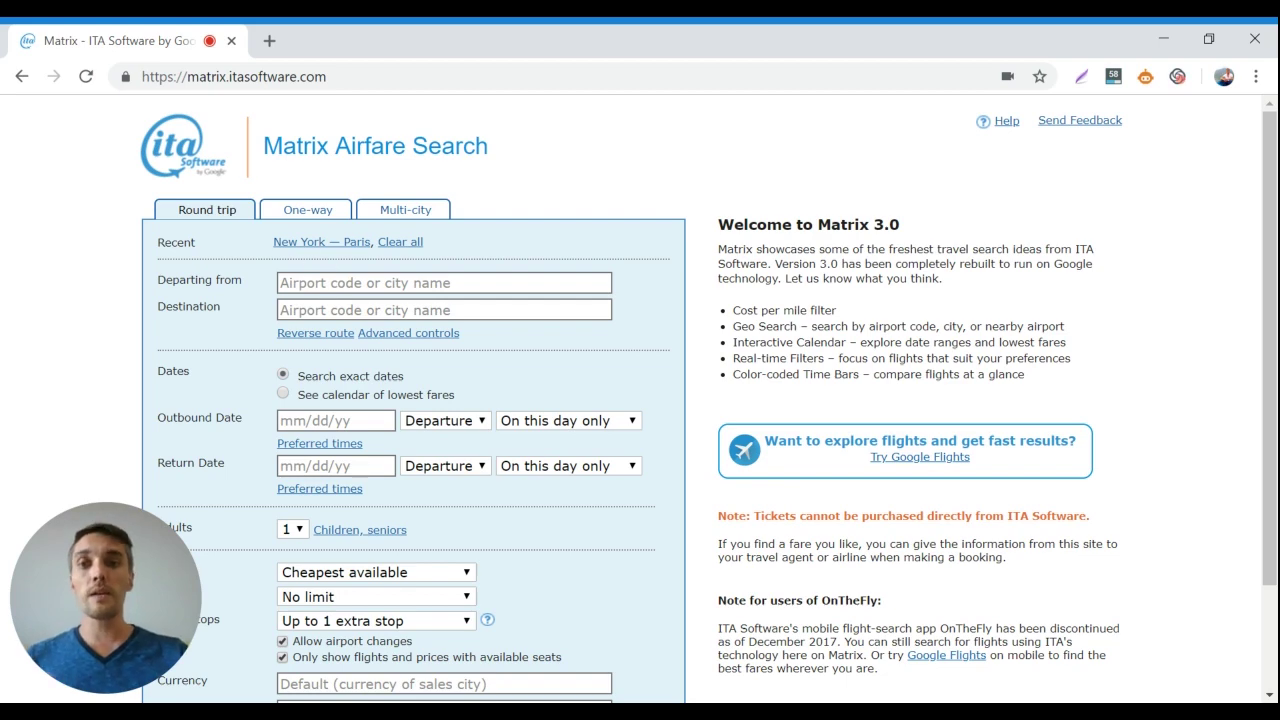
{"action": "scroll", "coordinate": [251, 300], "scroll_direction": "down", "scroll_amount": 1}
{"action": "scroll", "coordinate": [251, 300], "scroll_direction": "up", "scroll_amount": 1}
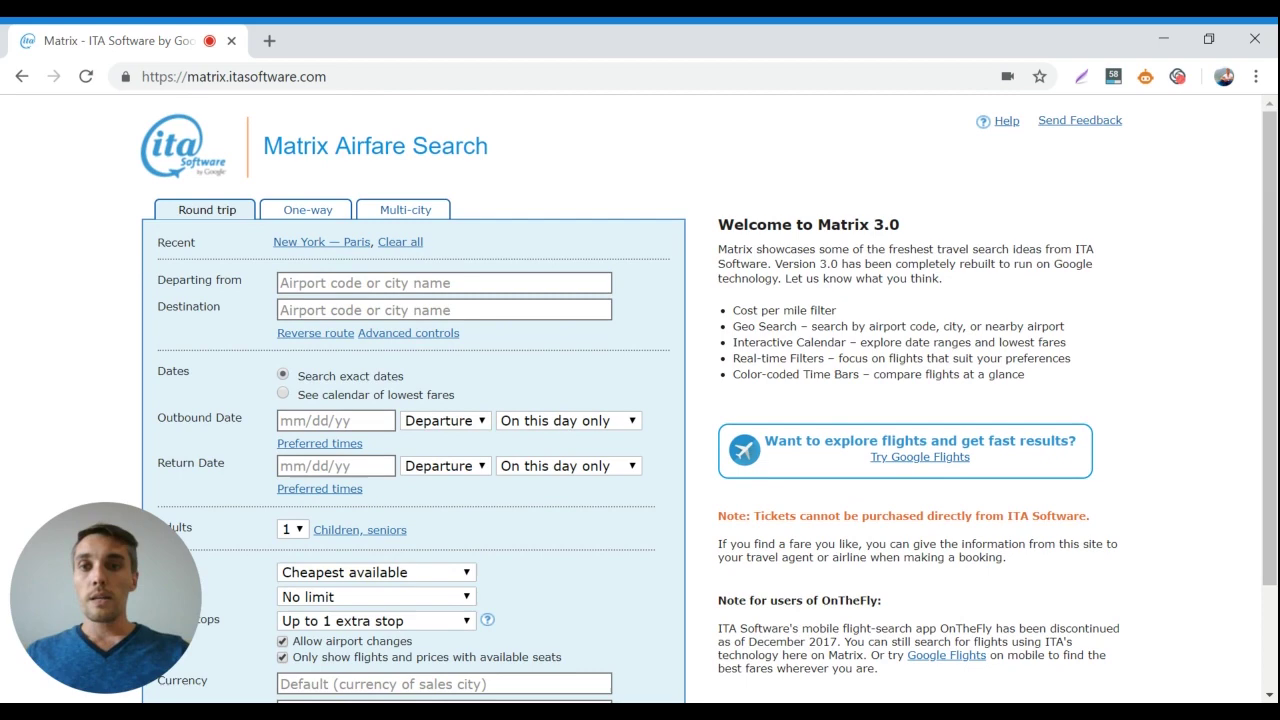
Route New York, NY - All airports to Paris, France - All airports, then list nearby New York airports
{"action": "left_click", "coordinate": [444, 283]}
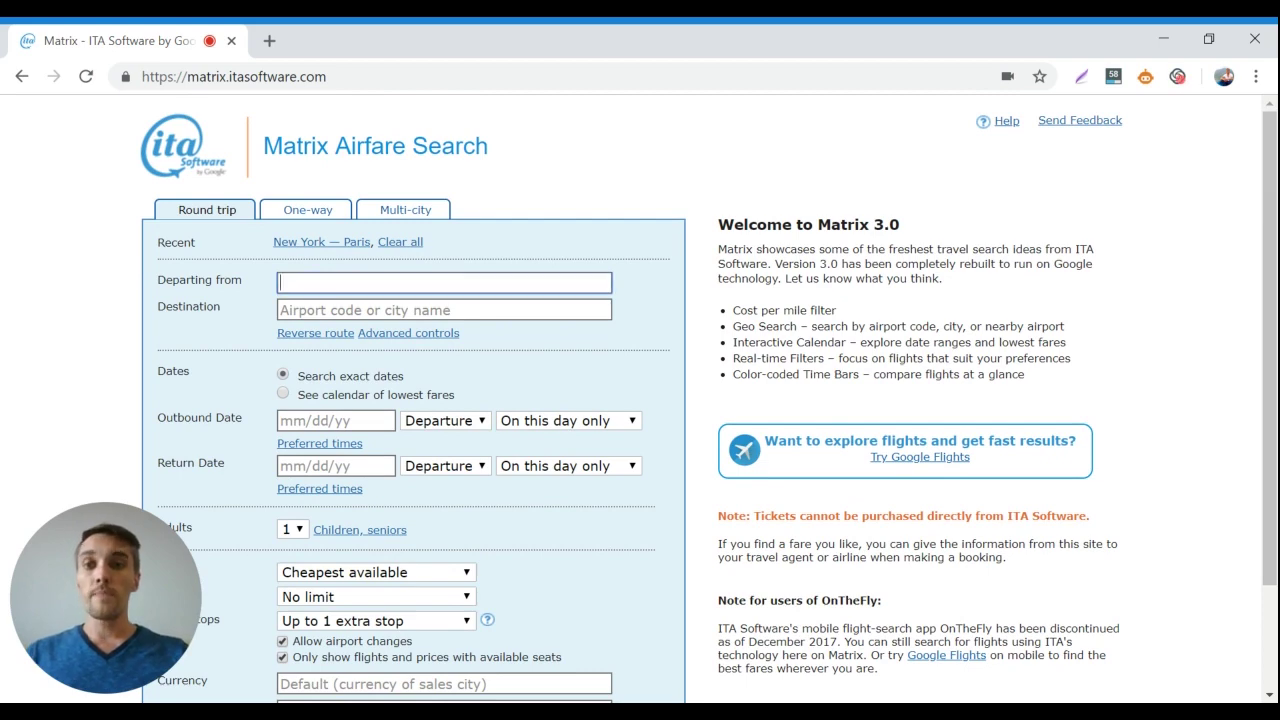
{"action": "type", "text": "new york"}
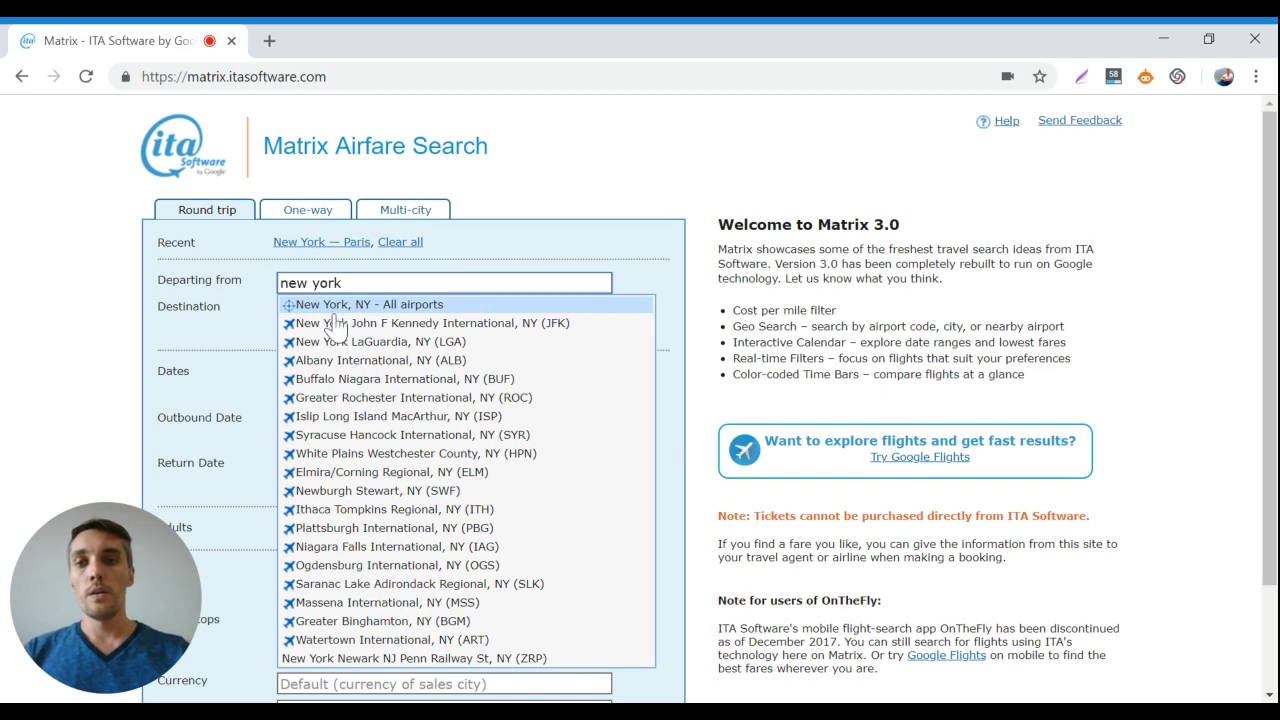
{"action": "key", "text": "Tab"}
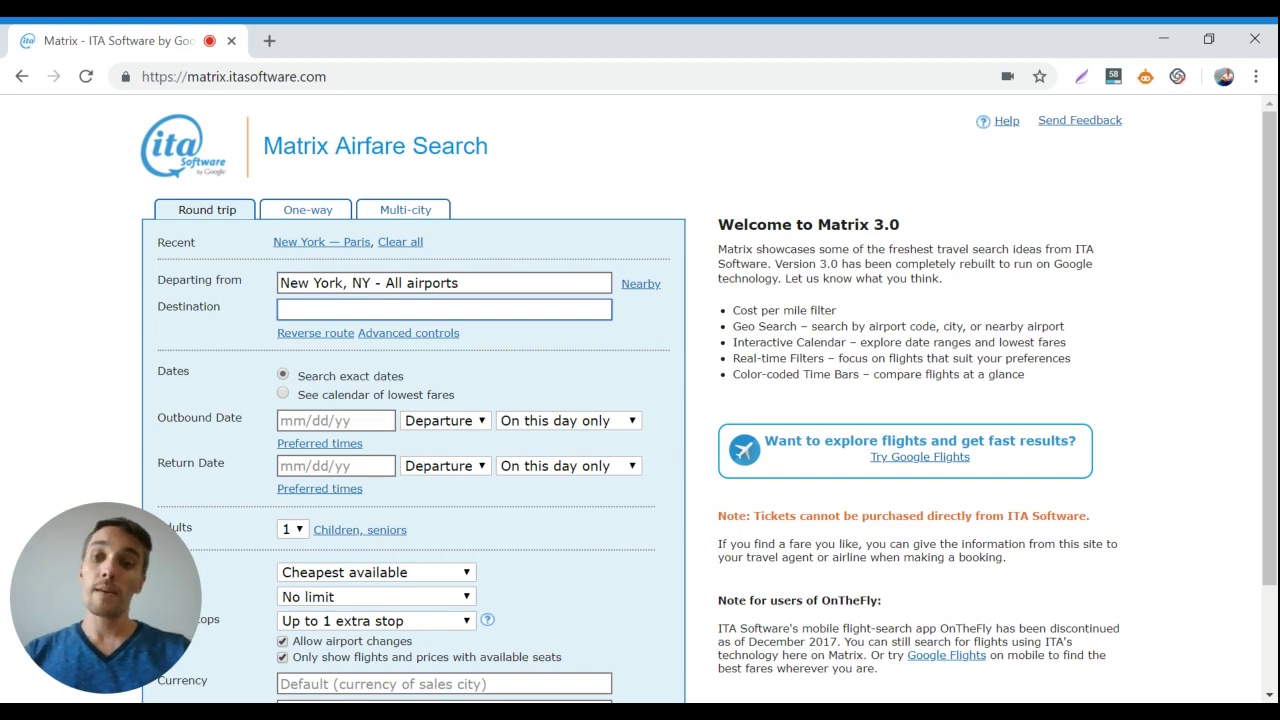
{"action": "type", "text": "paris"}
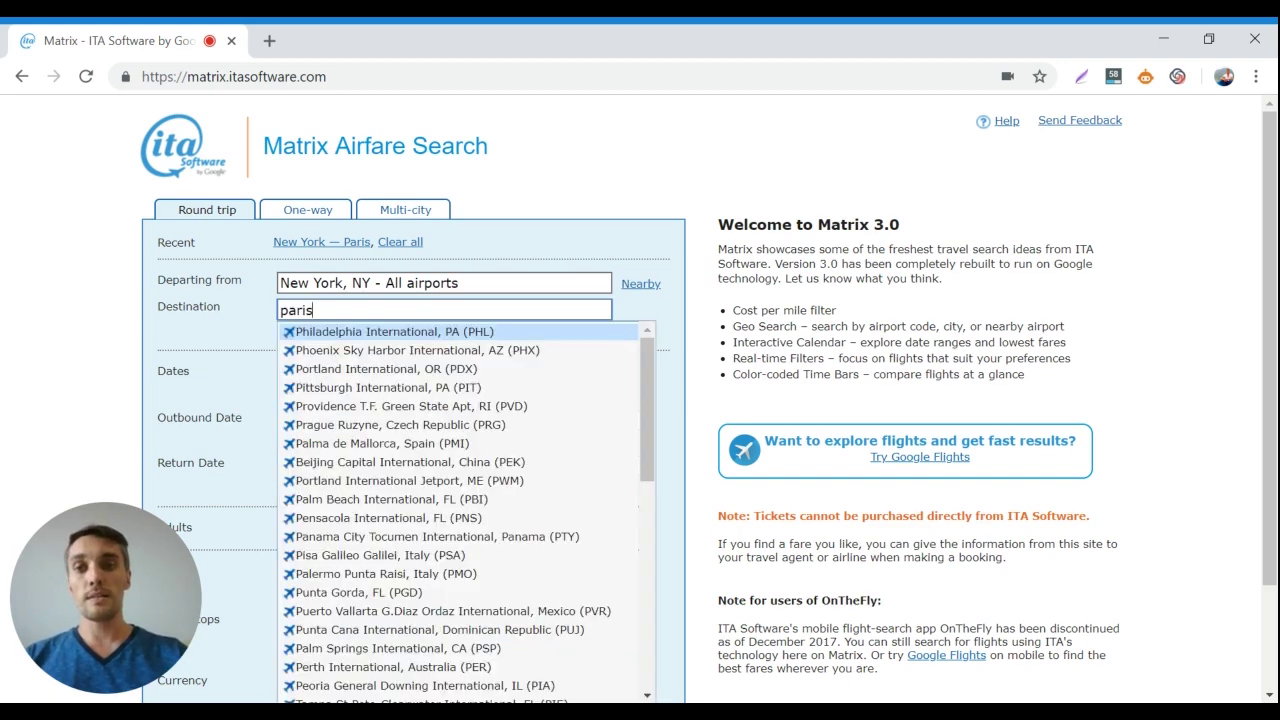
{"action": "left_click", "coordinate": [344, 337]}
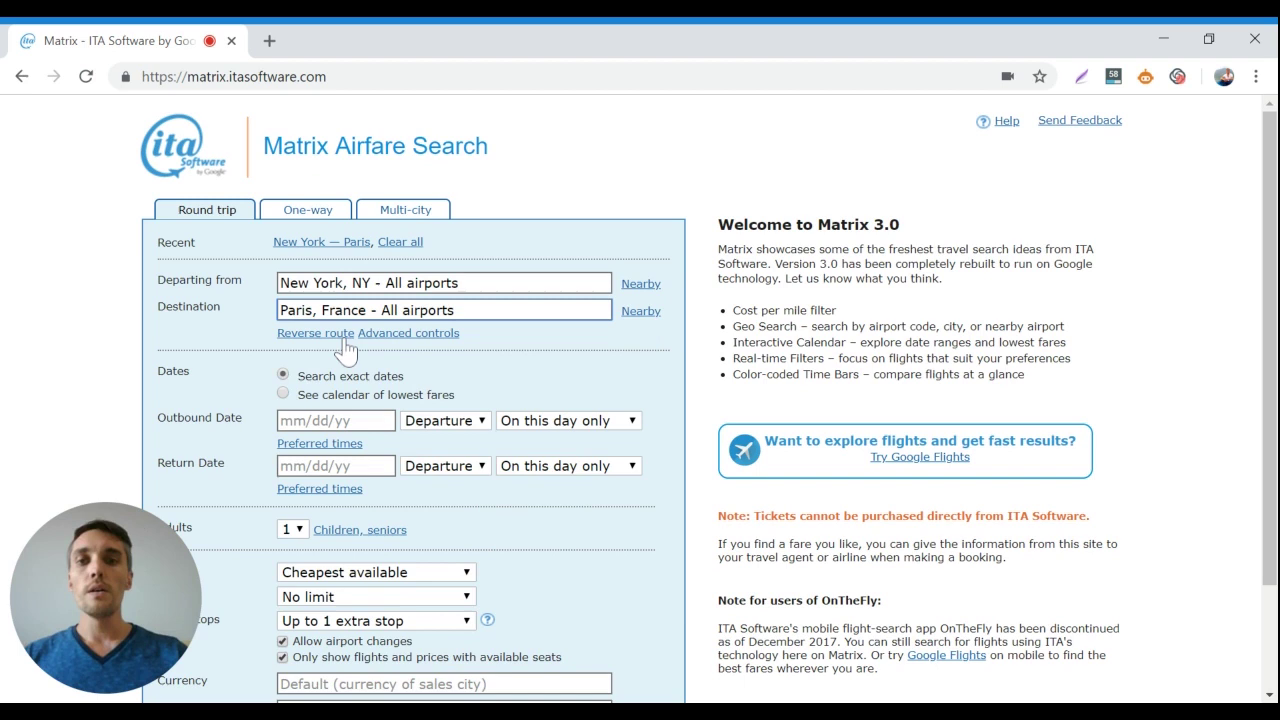
{"action": "left_click", "coordinate": [643, 285]}
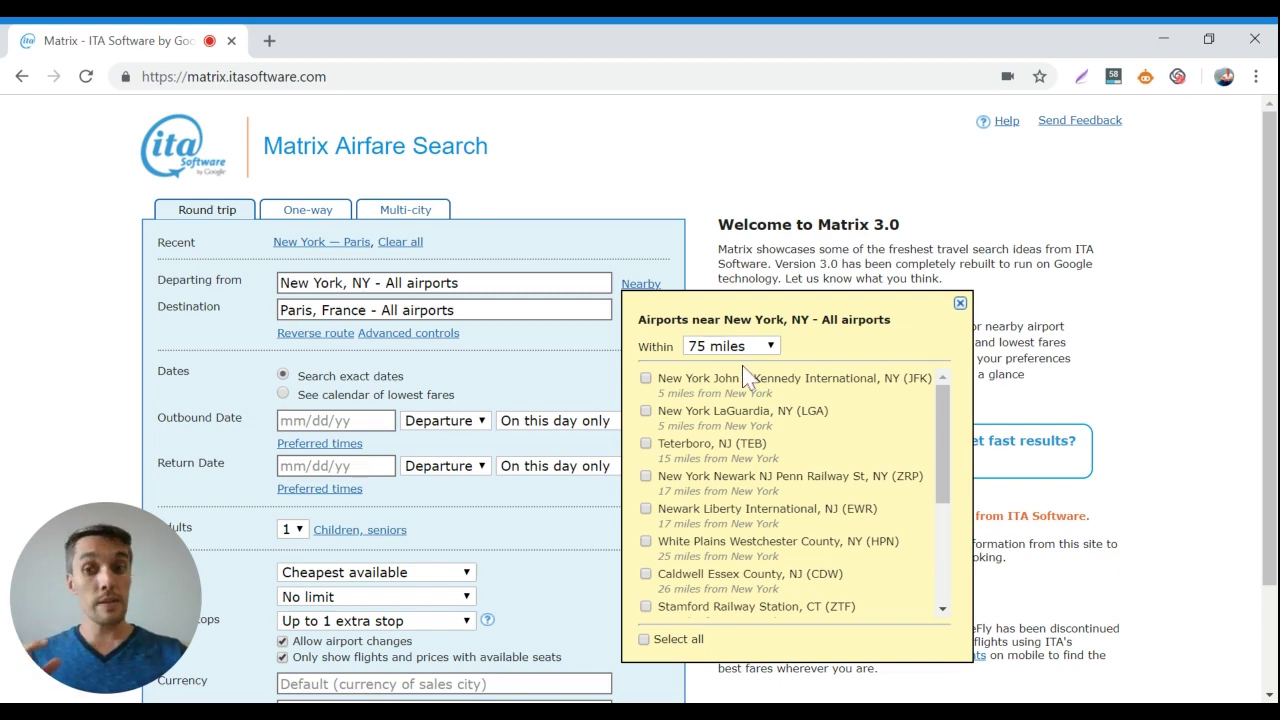
Depart from all airports within 300 miles of New York (JFK, LGA, EWR, HPN…), then list Paris-area airports
{"action": "scroll", "coordinate": [745, 340], "scroll_direction": "down", "scroll_amount": 1}
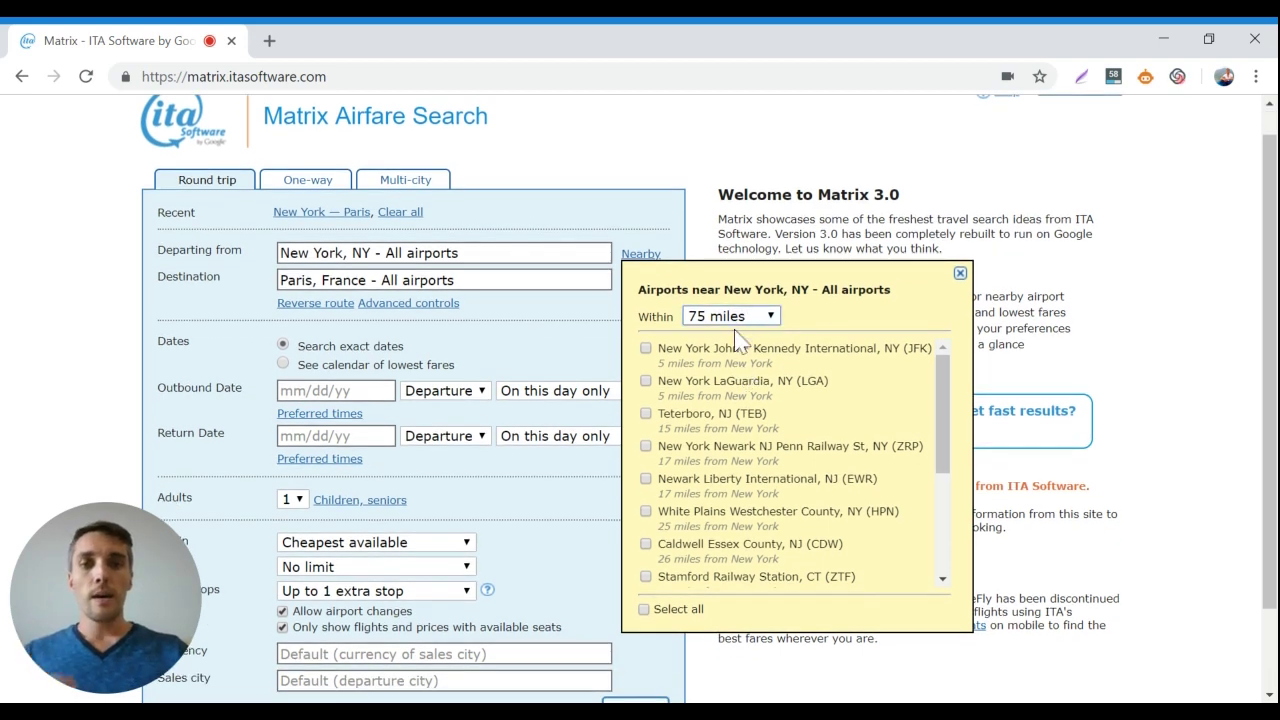
{"action": "left_click", "coordinate": [737, 340]}
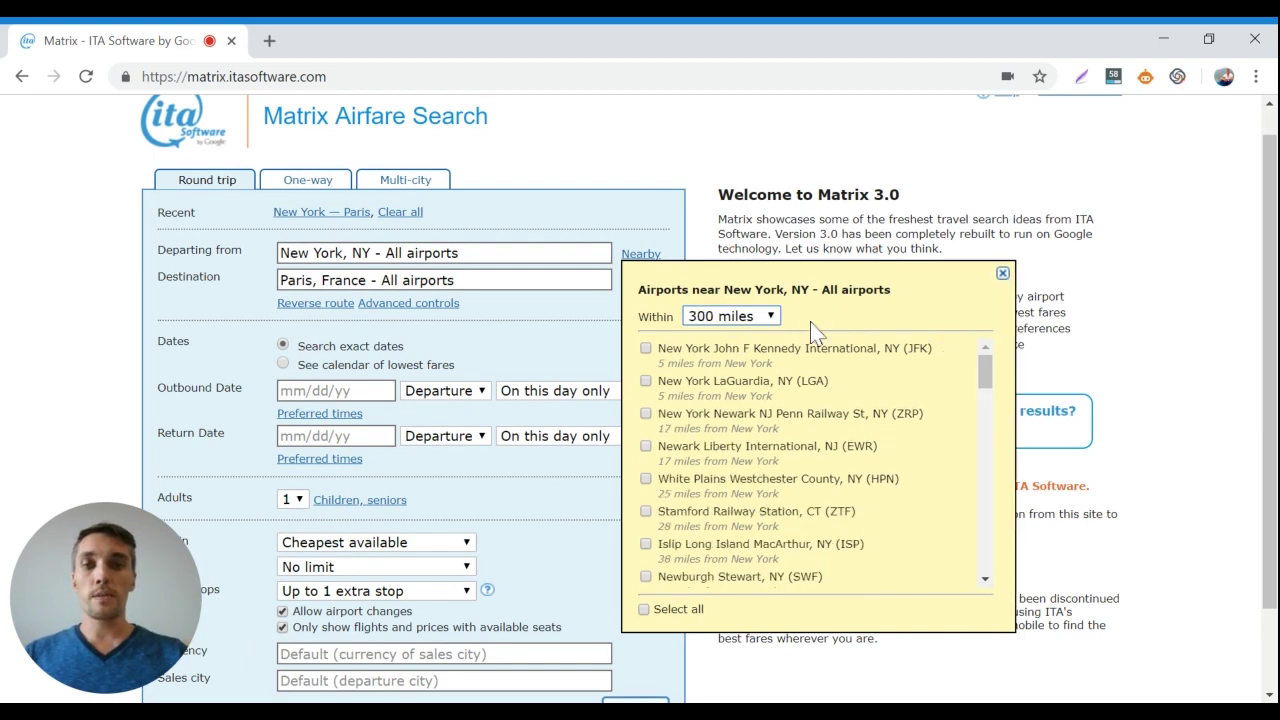
{"action": "scroll", "coordinate": [810, 460], "scroll_direction": "down", "scroll_amount": 8}
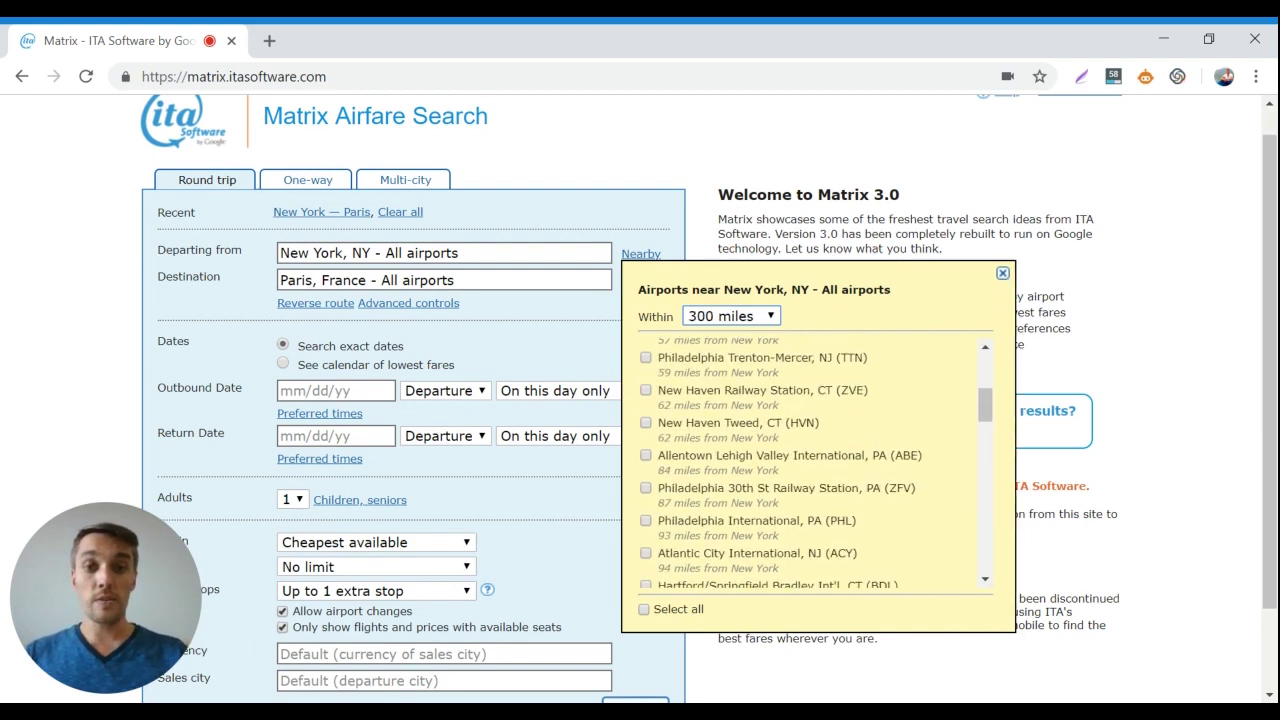
{"action": "scroll", "coordinate": [816, 463], "scroll_direction": "down", "scroll_amount": 10}
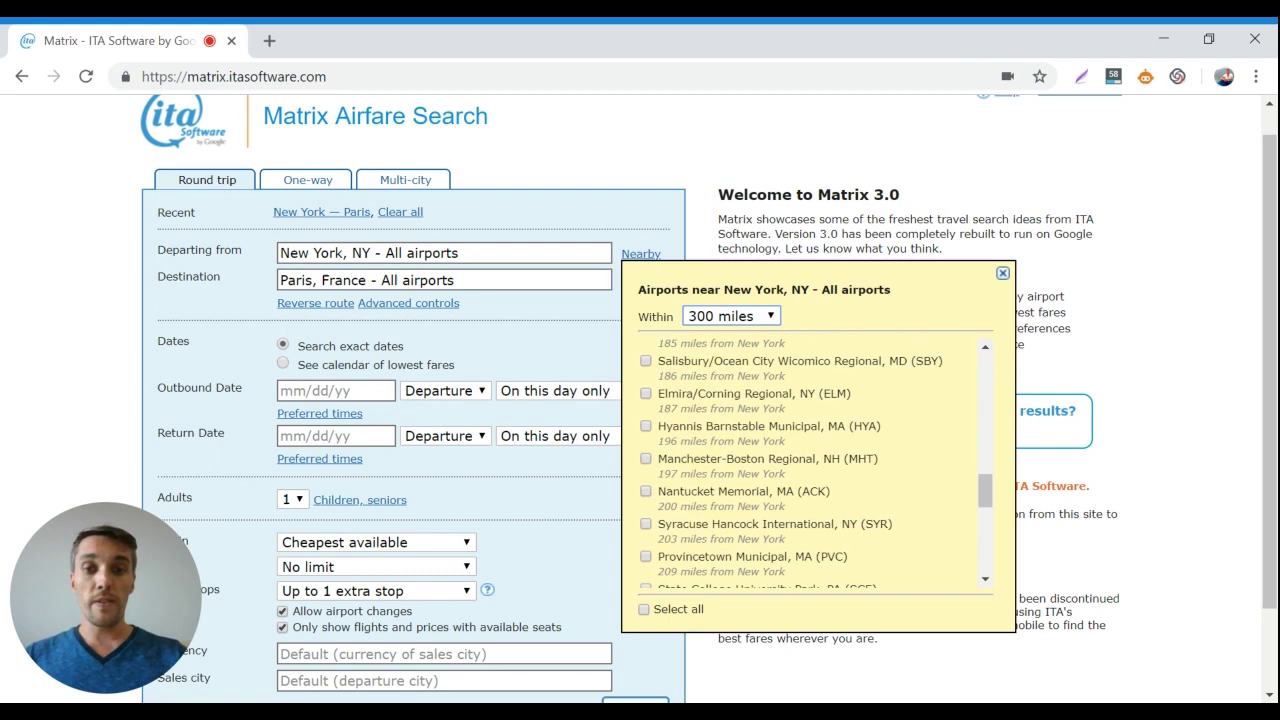
{"action": "left_click", "coordinate": [645, 610]}
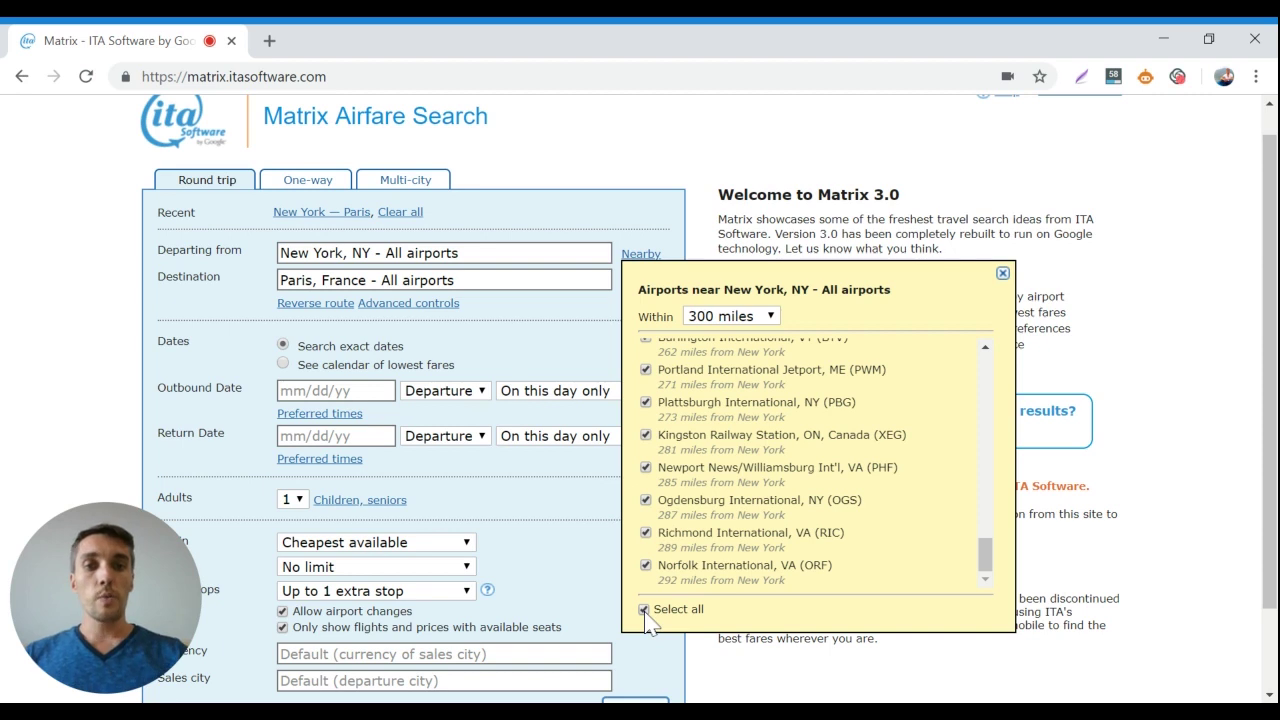
{"action": "left_click", "coordinate": [585, 352]}
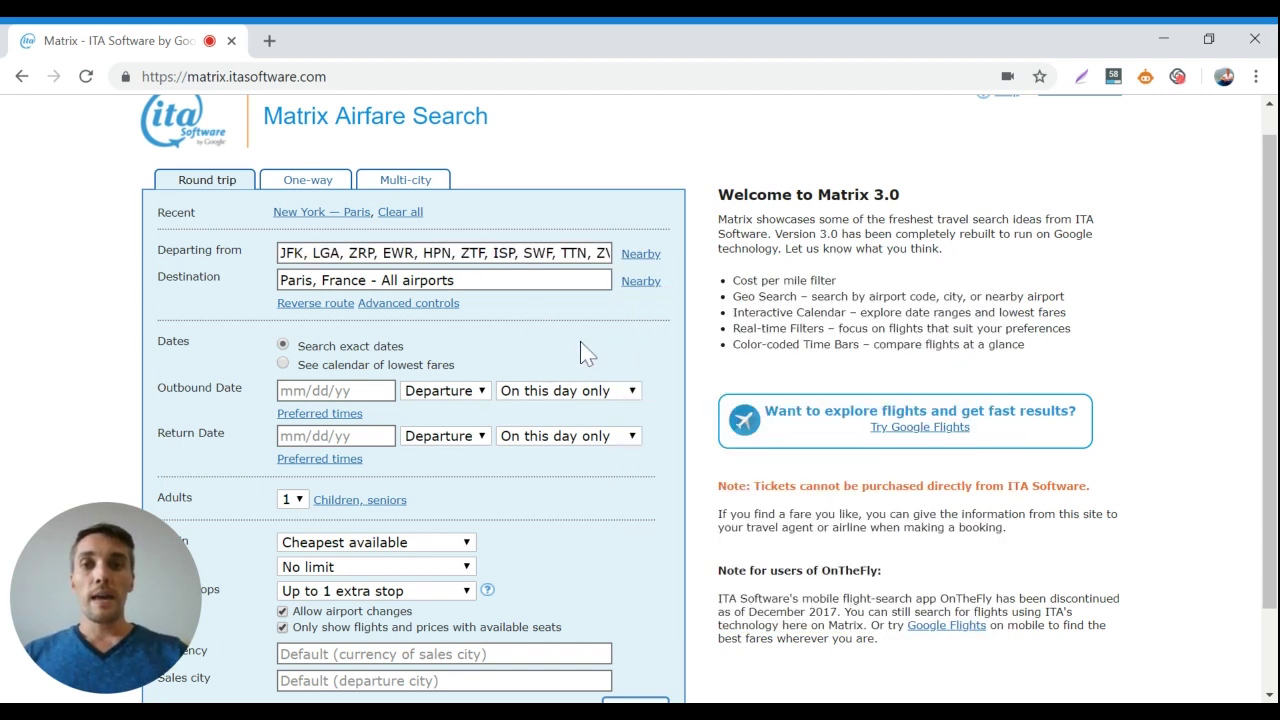
{"action": "left_click", "coordinate": [645, 282]}
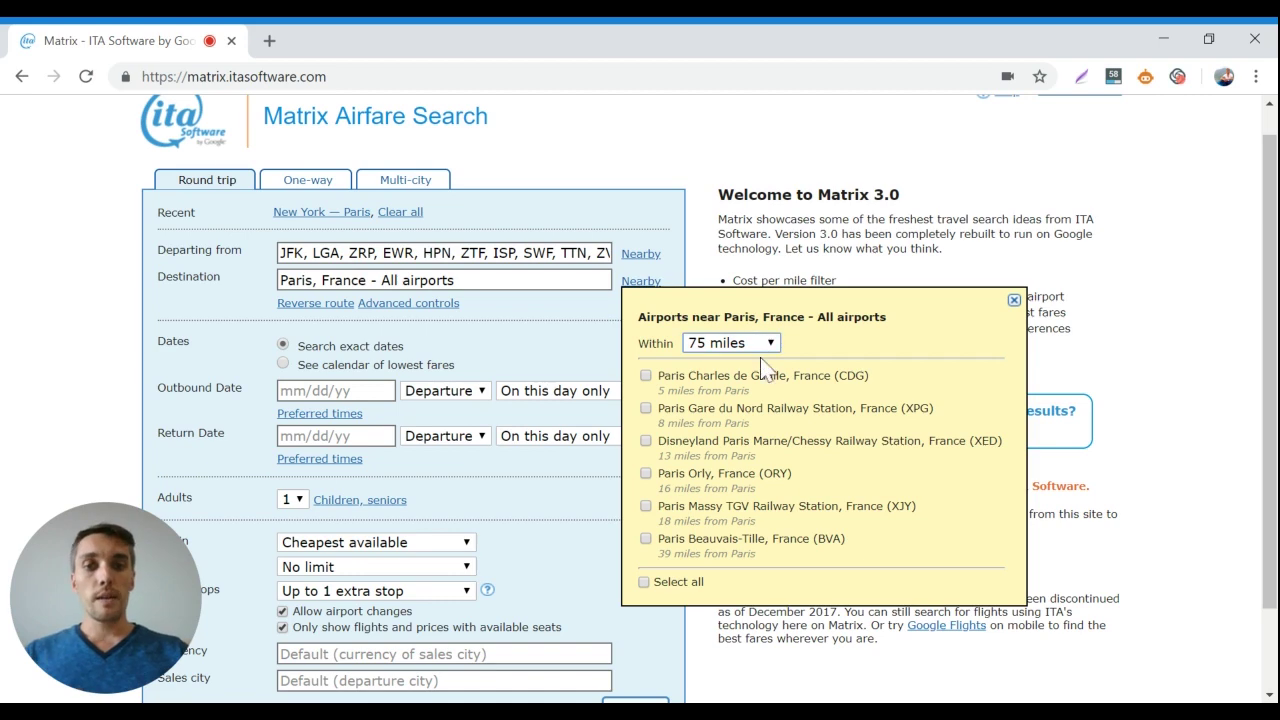
Set the destination to all airports within 300 miles of Paris (CDG, ORY, XJY, BVA, LIL…)
{"action": "left_click", "coordinate": [730, 342]}
{"action": "left_click", "coordinate": [762, 540]}
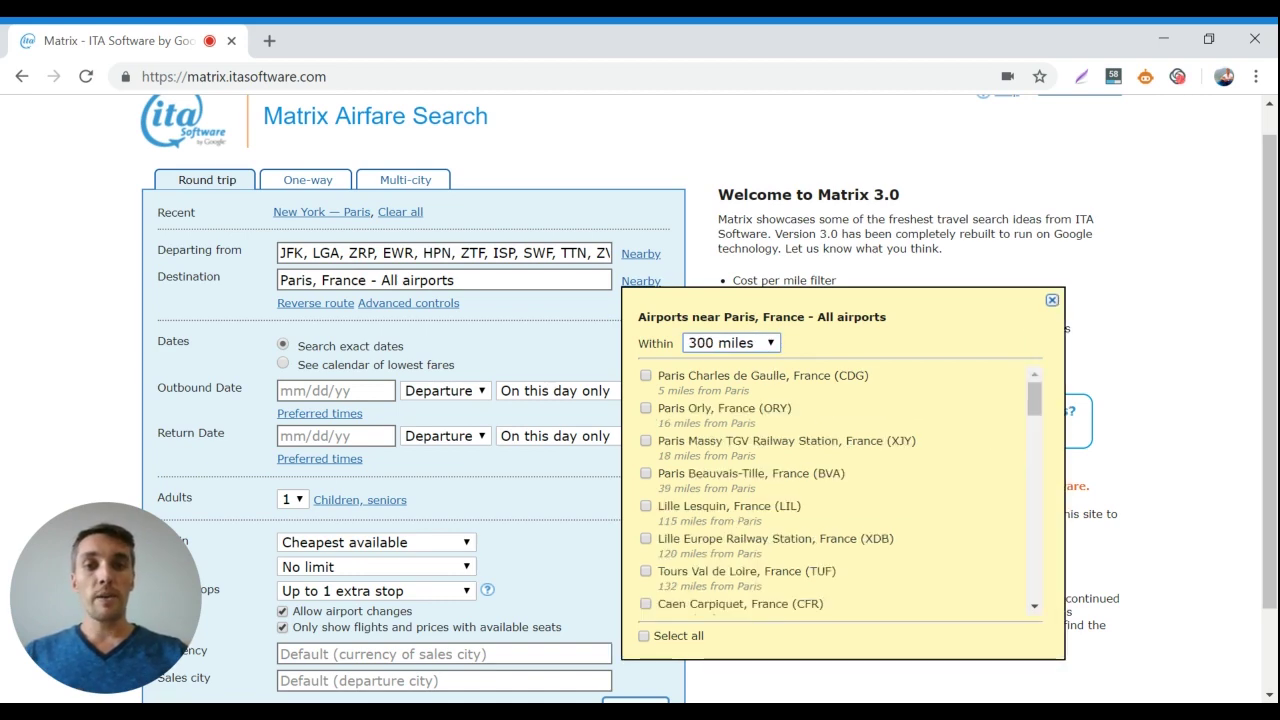
{"action": "left_click", "coordinate": [644, 636]}
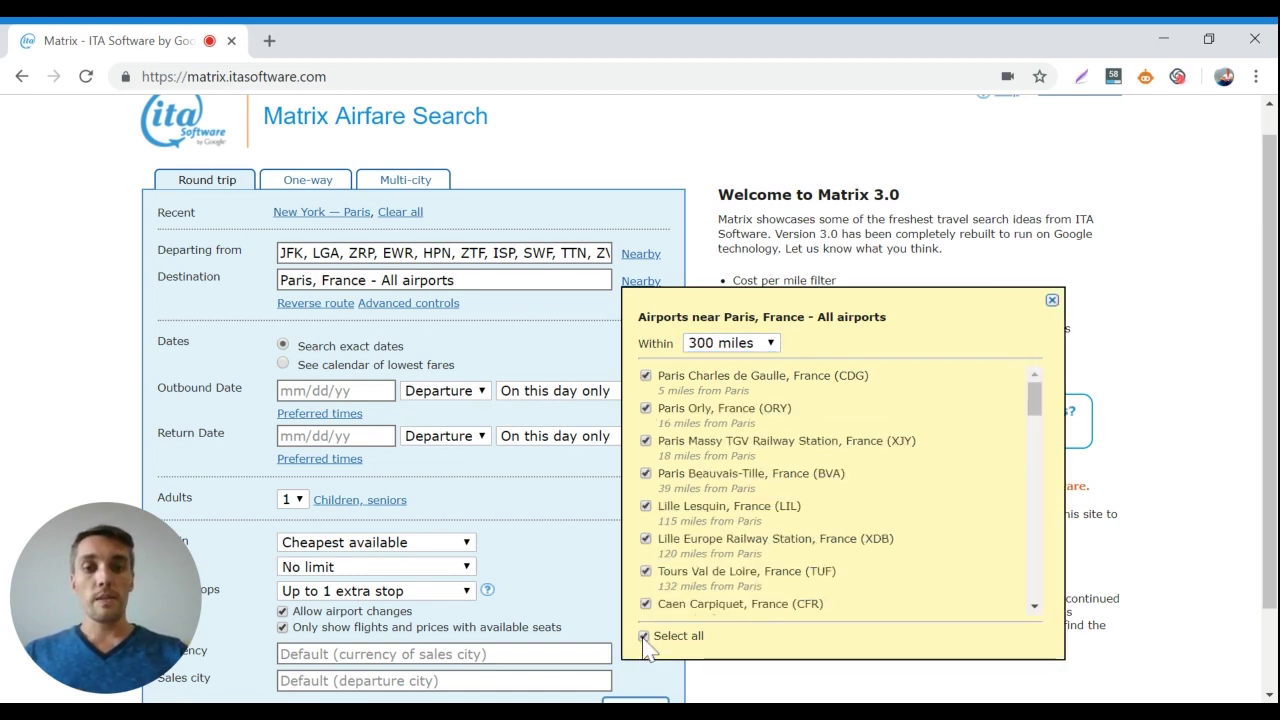
{"action": "scroll", "coordinate": [786, 535], "scroll_direction": "down", "scroll_amount": 6}
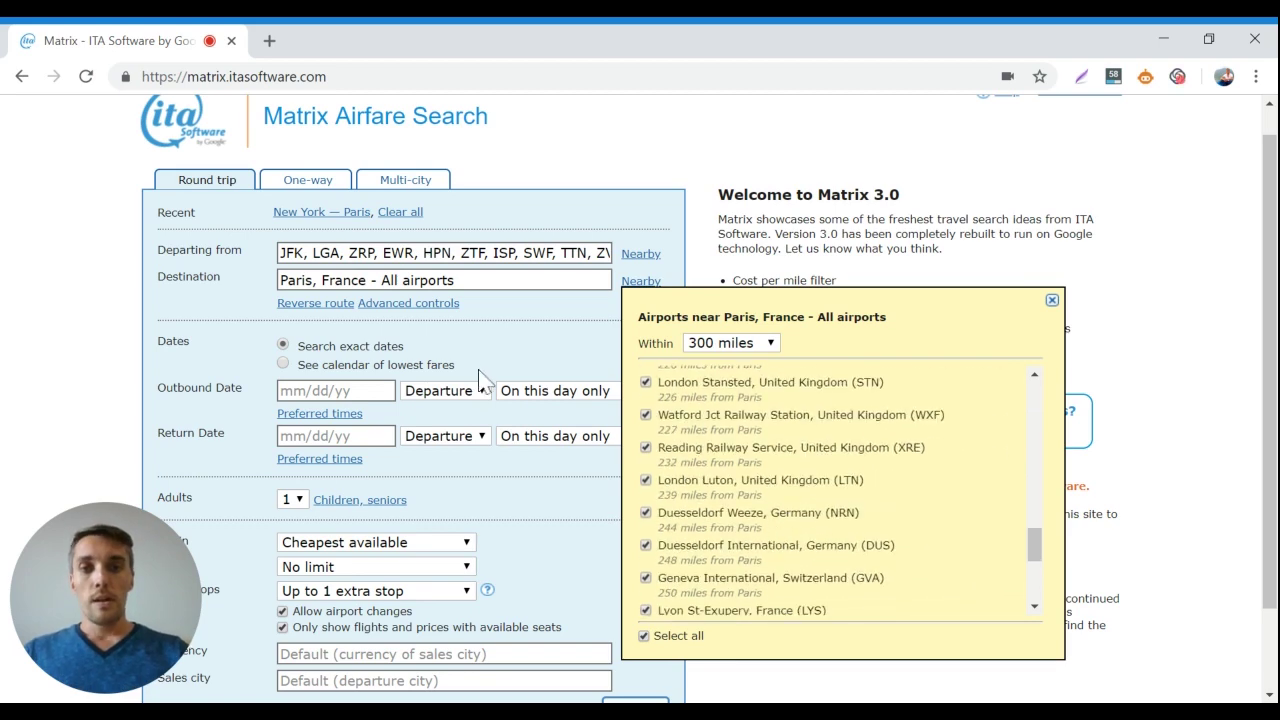
{"action": "left_click", "coordinate": [568, 335]}
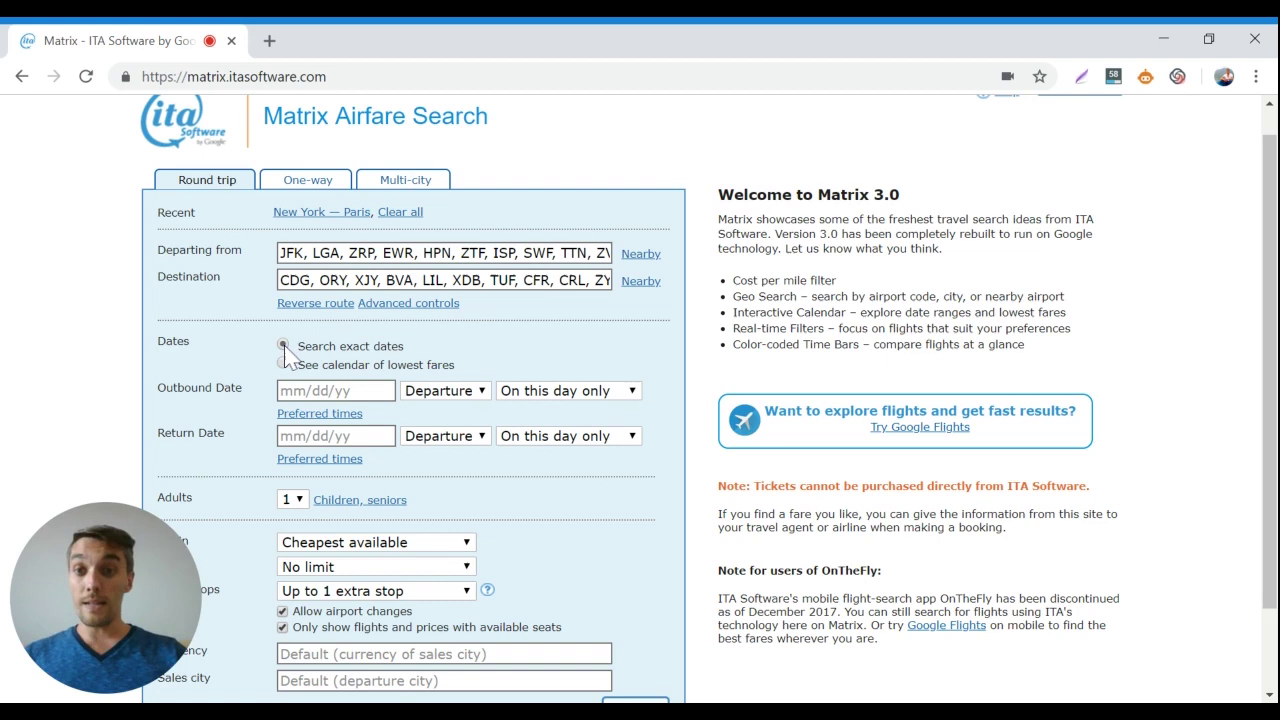
Switch to the calendar of lowest fares with departures starting May 1, 2019
{"action": "scroll", "coordinate": [420, 342], "scroll_direction": "down", "scroll_amount": 1}
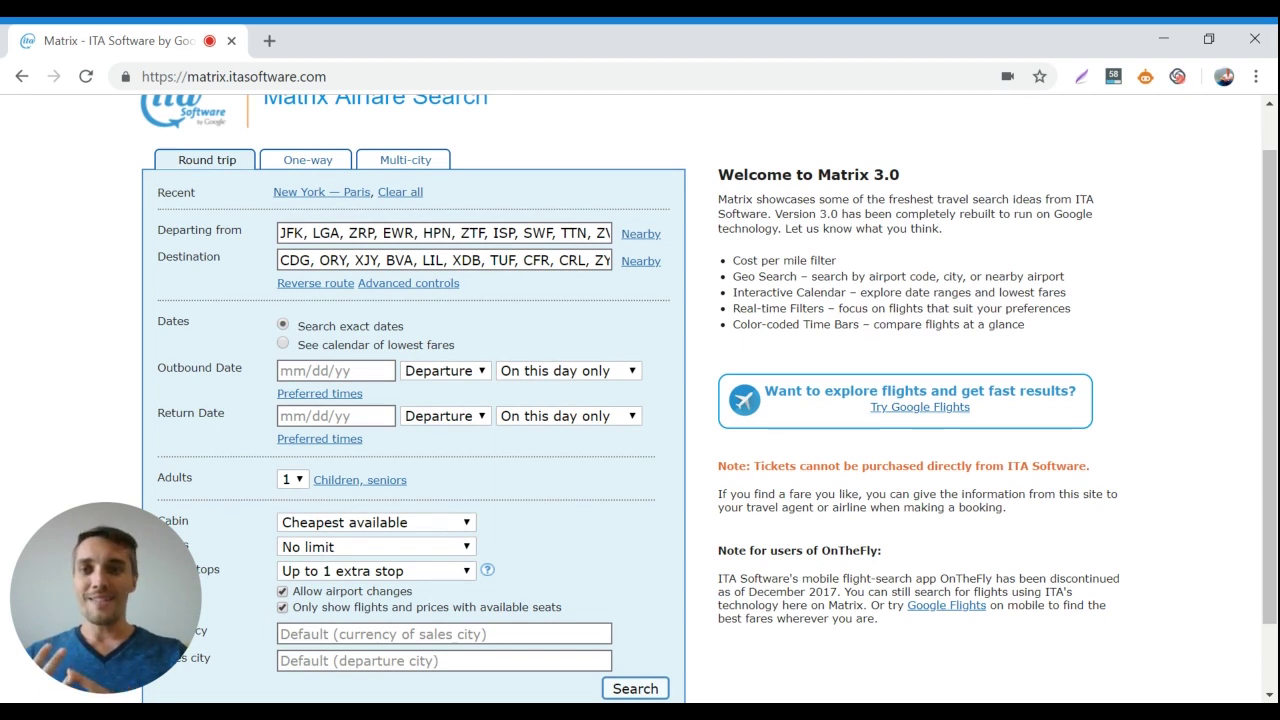
{"action": "left_click", "coordinate": [283, 344]}
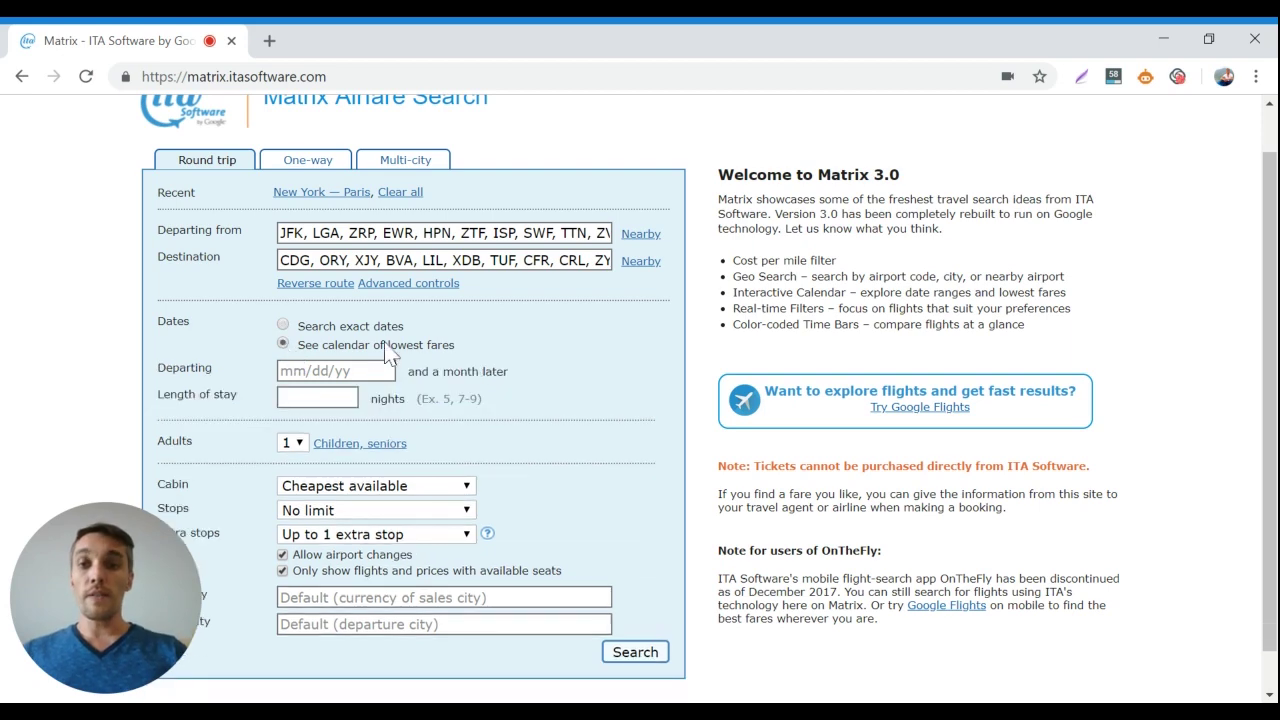
{"action": "scroll", "coordinate": [392, 352], "scroll_direction": "down", "scroll_amount": 1}
{"action": "left_click", "coordinate": [336, 351]}
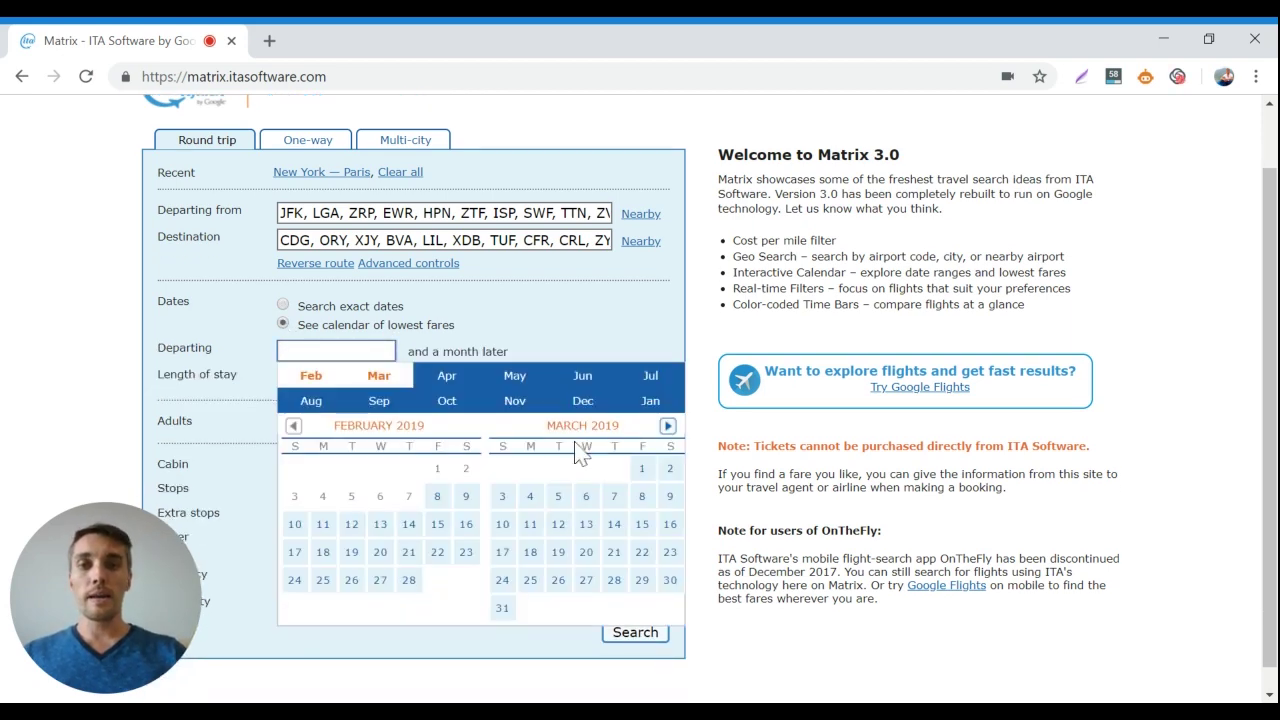
{"action": "left_click", "coordinate": [668, 427]}
{"action": "left_click", "coordinate": [668, 427]}
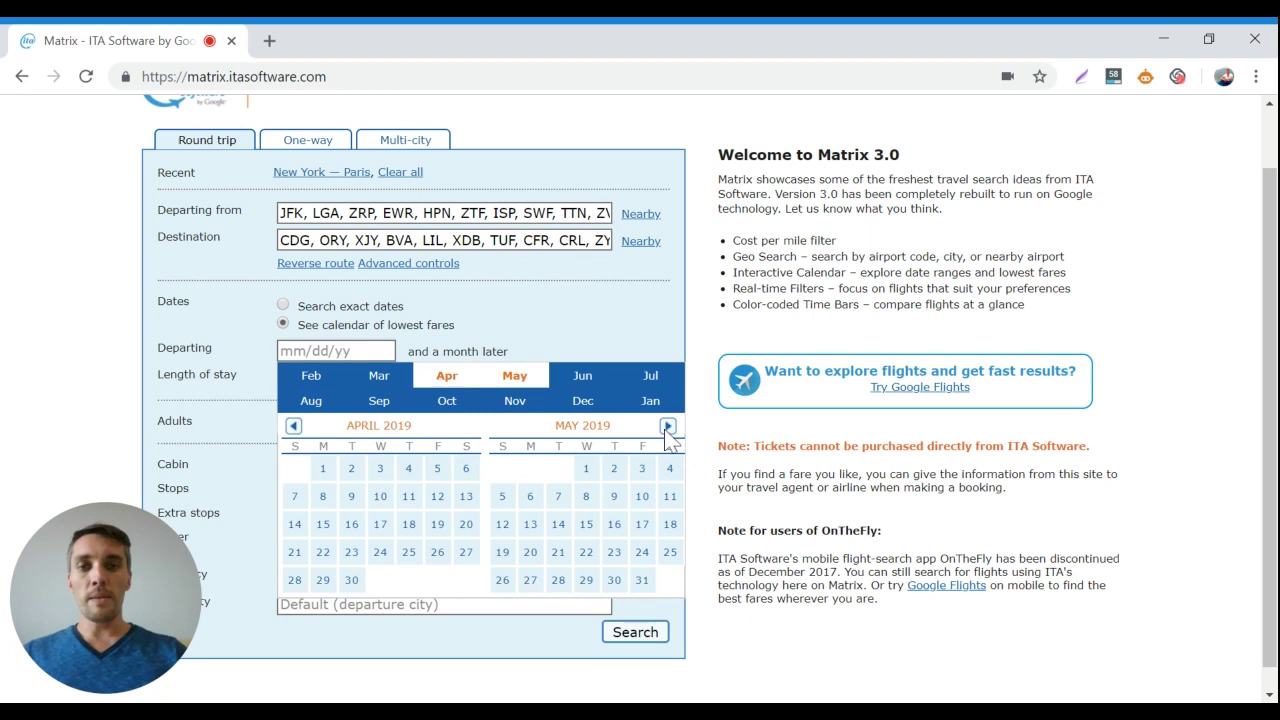
{"action": "left_click", "coordinate": [588, 469]}
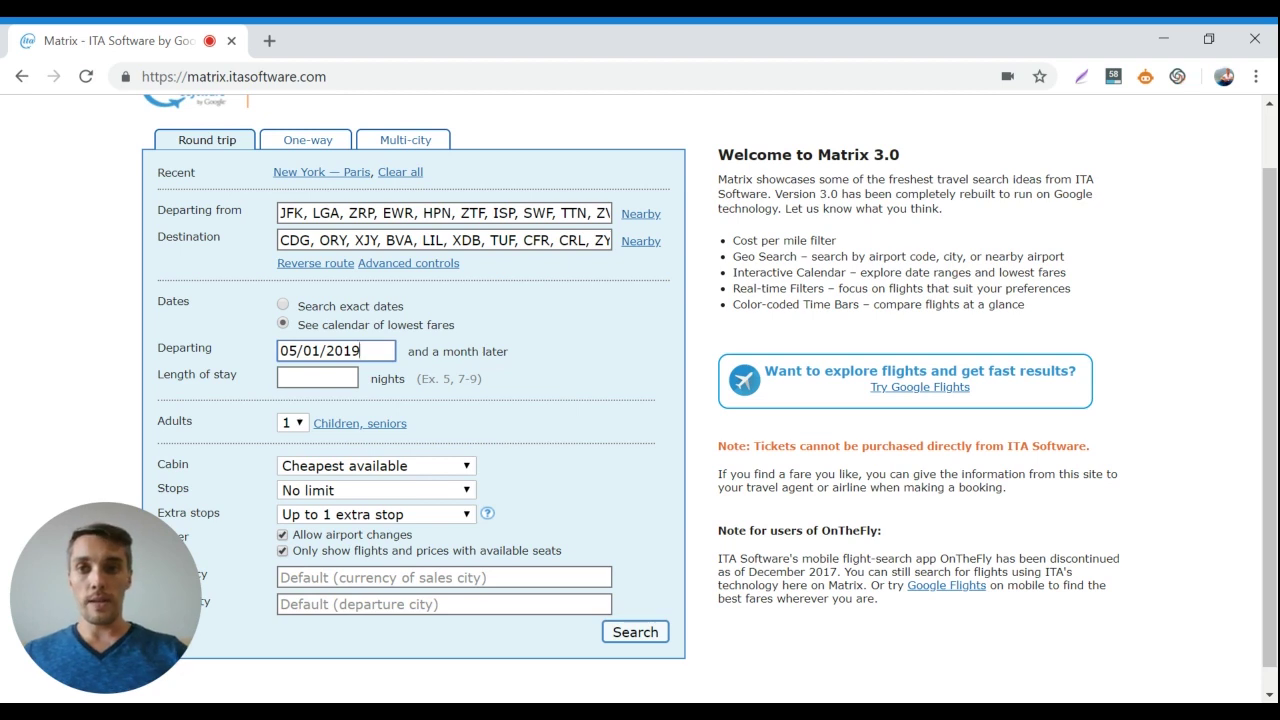
Enter a length of stay of 7-12 nights
{"action": "key", "text": "Tab"}
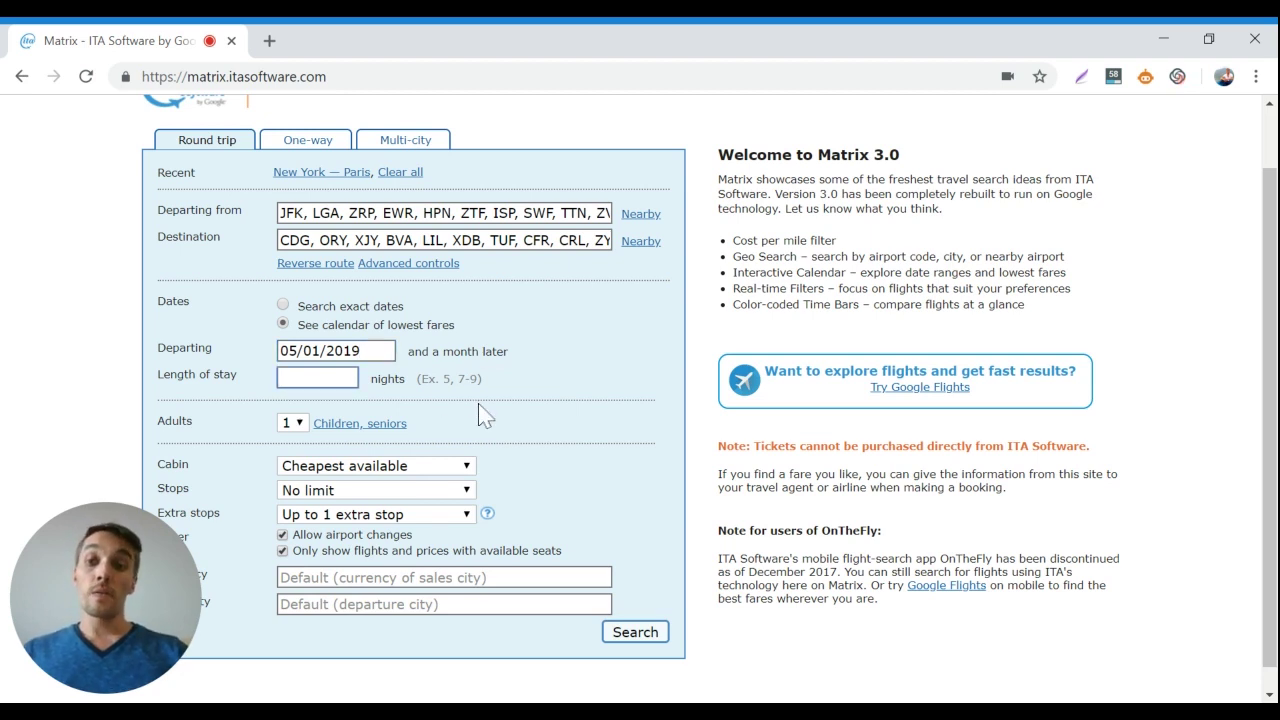
{"action": "type", "text": "7"}
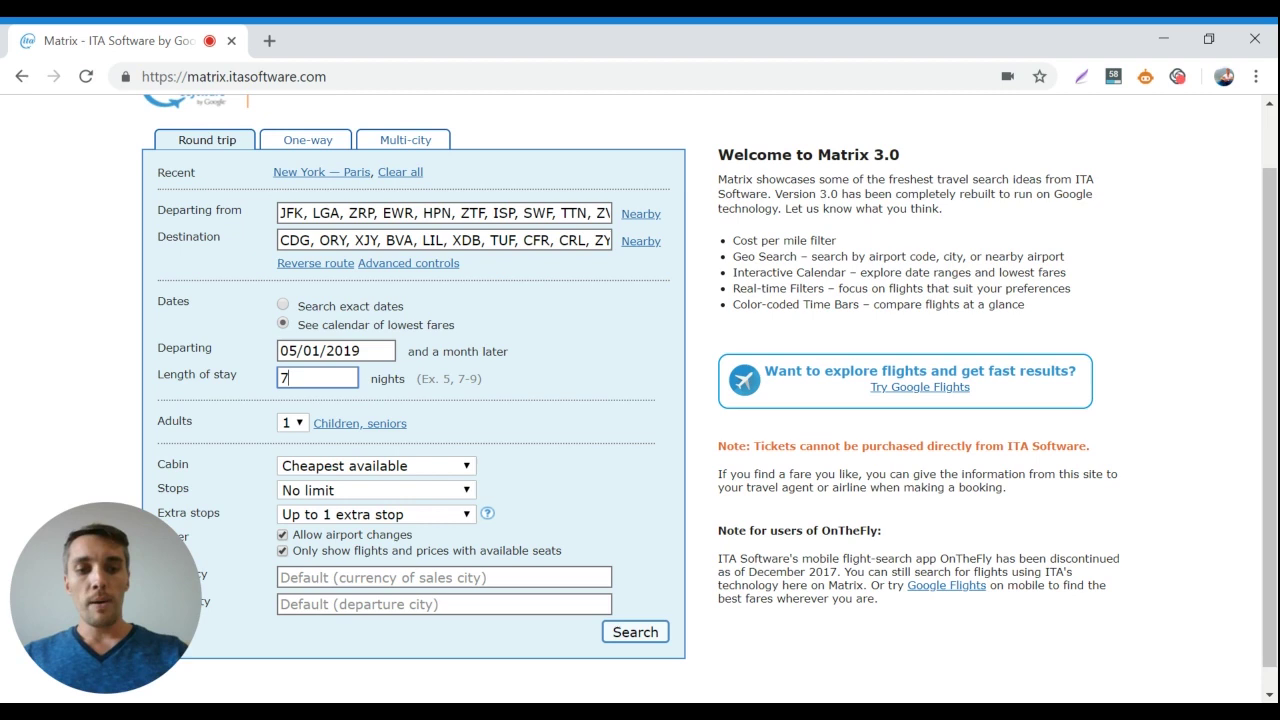
{"action": "type", "text": "-12"}
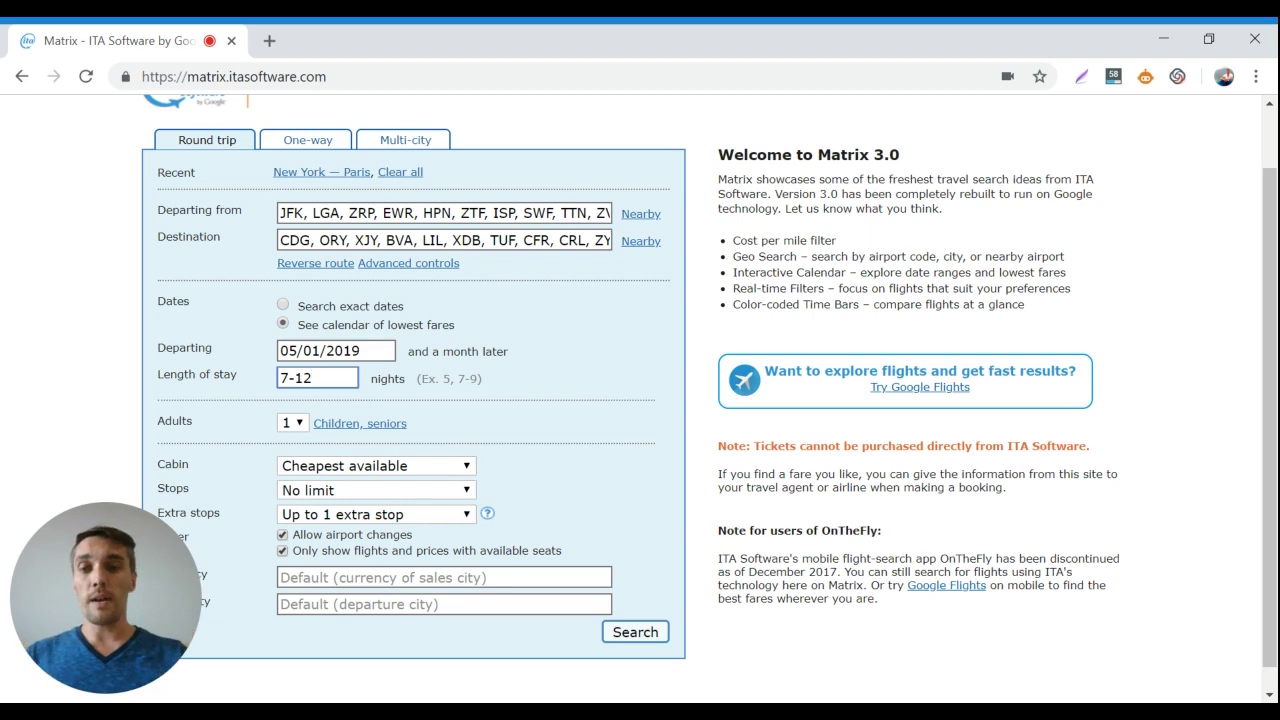
{"action": "scroll", "coordinate": [709, 399], "scroll_direction": "down", "scroll_amount": 1}
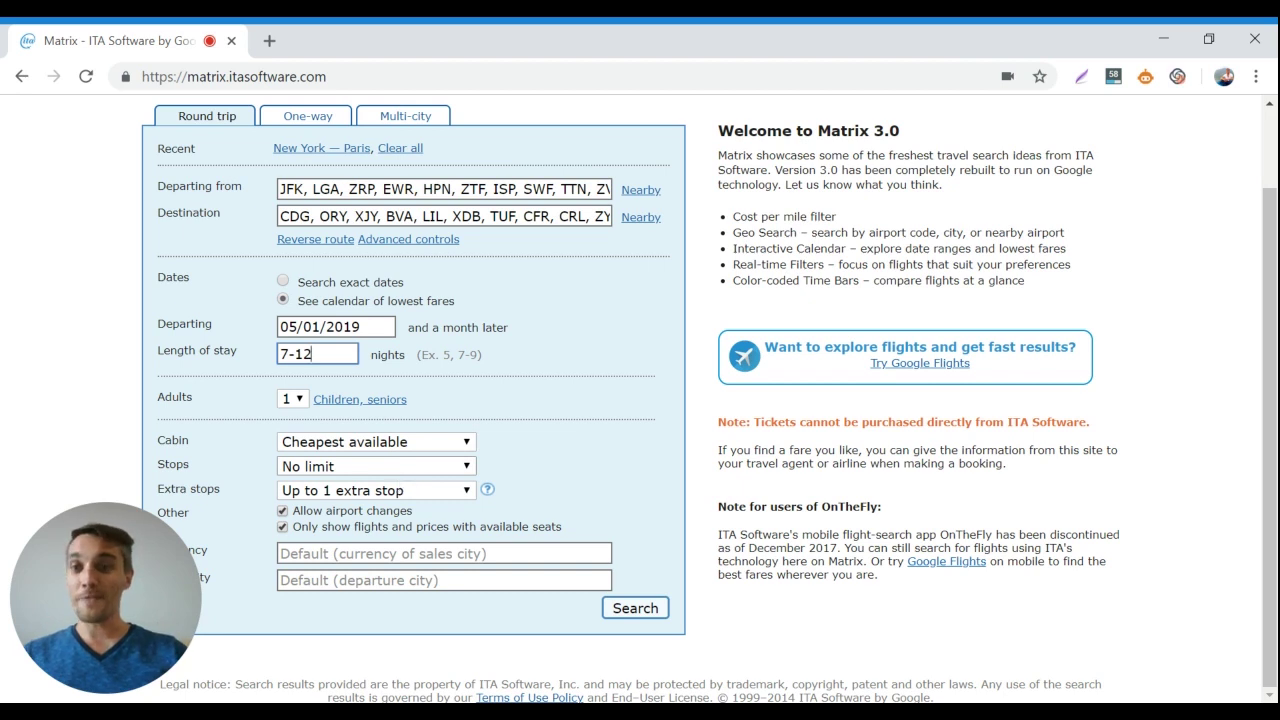
Change Extra stops from 'Up to 1 extra stop' to 'Up to 2 extra stops'
{"action": "left_click", "coordinate": [399, 478]}
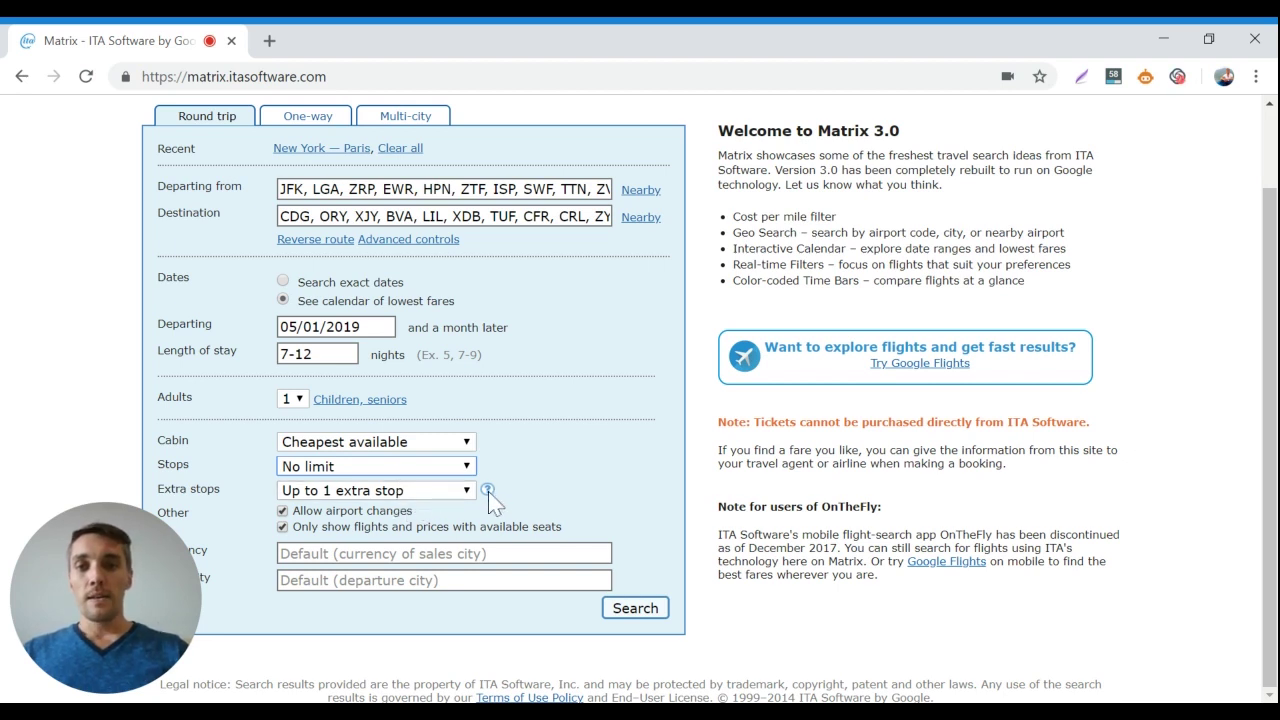
{"action": "left_click", "coordinate": [445, 500]}
{"action": "left_click", "coordinate": [433, 562]}
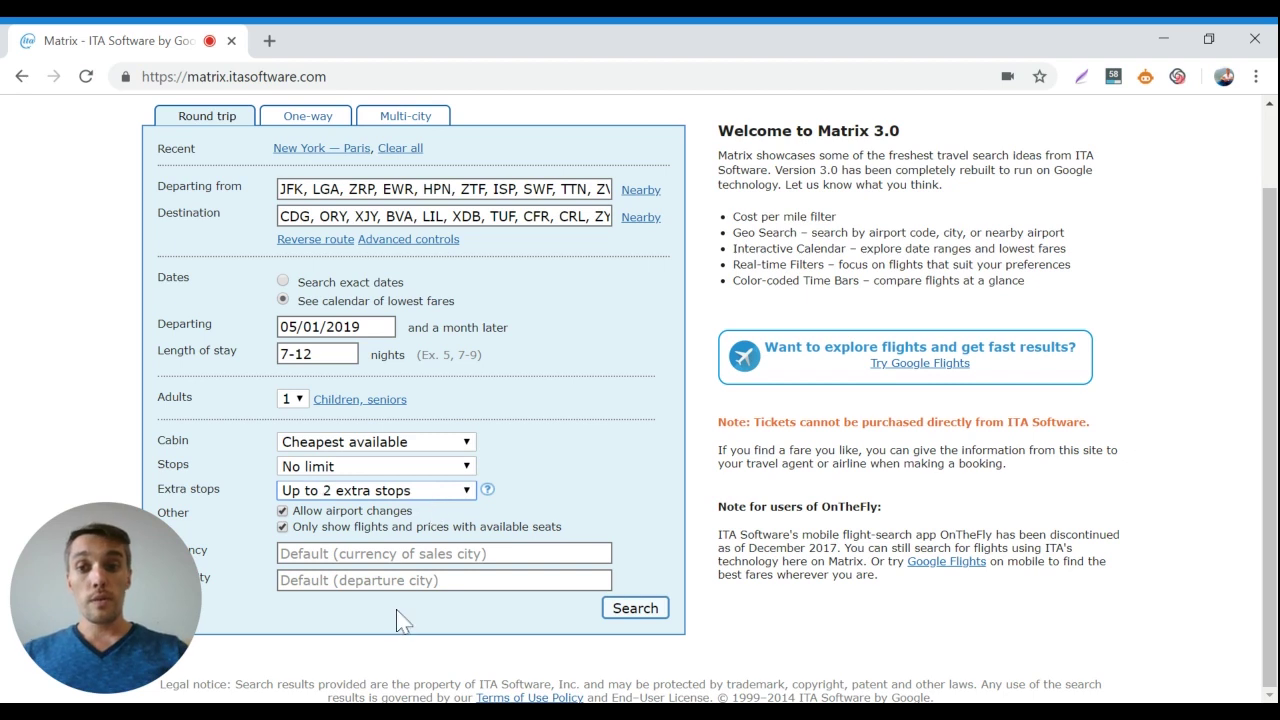
{"action": "left_click", "coordinate": [596, 483]}
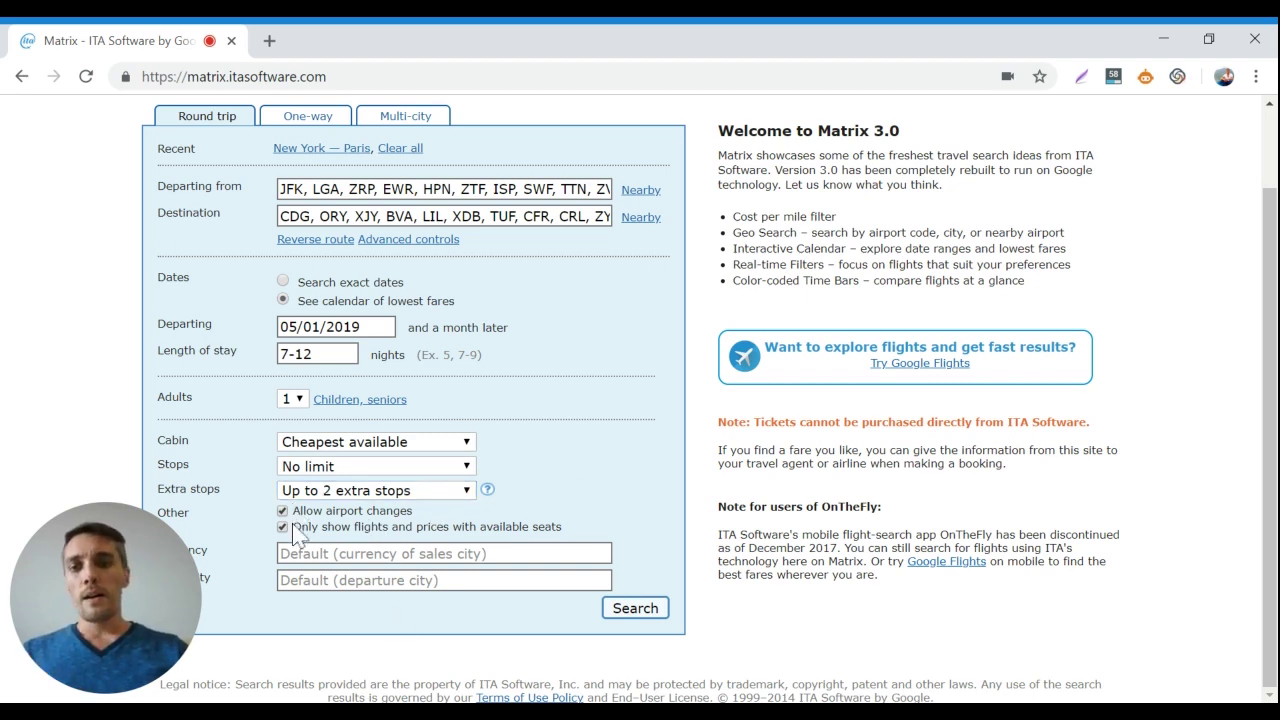
{"action": "scroll", "coordinate": [565, 487], "scroll_direction": "up", "scroll_amount": 1}
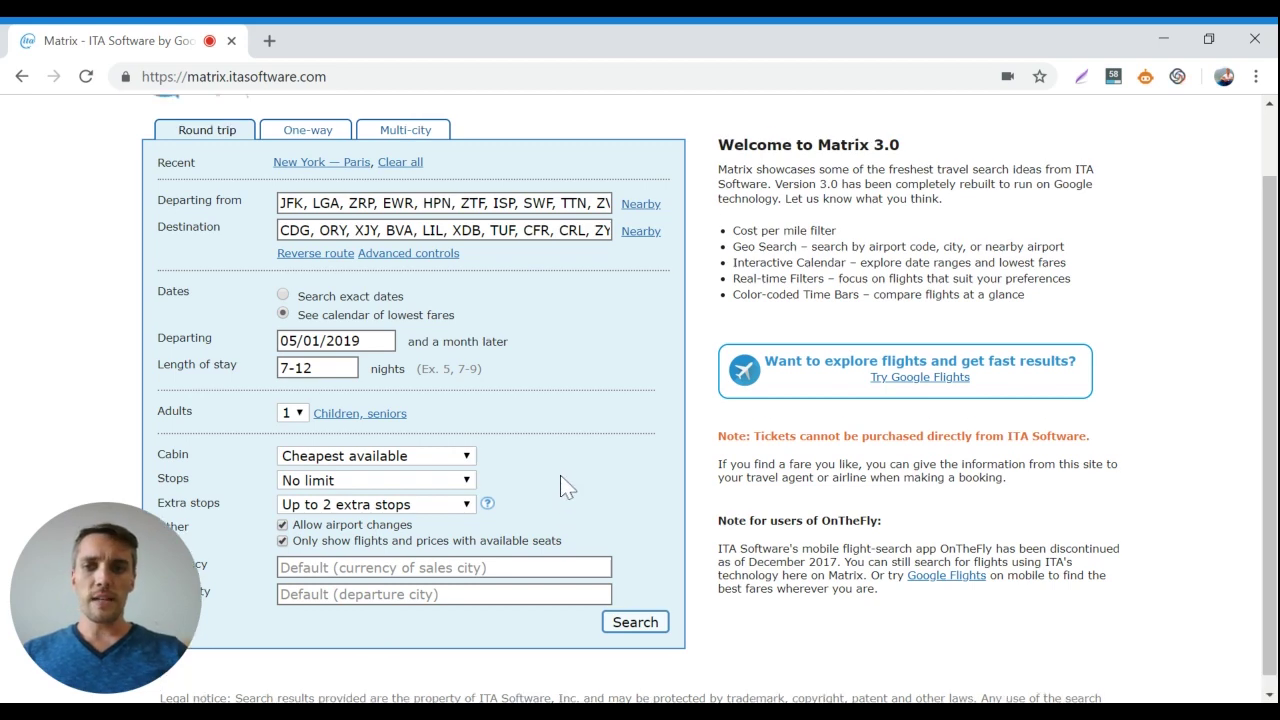
{"action": "scroll", "coordinate": [565, 487], "scroll_direction": "up", "scroll_amount": 2}
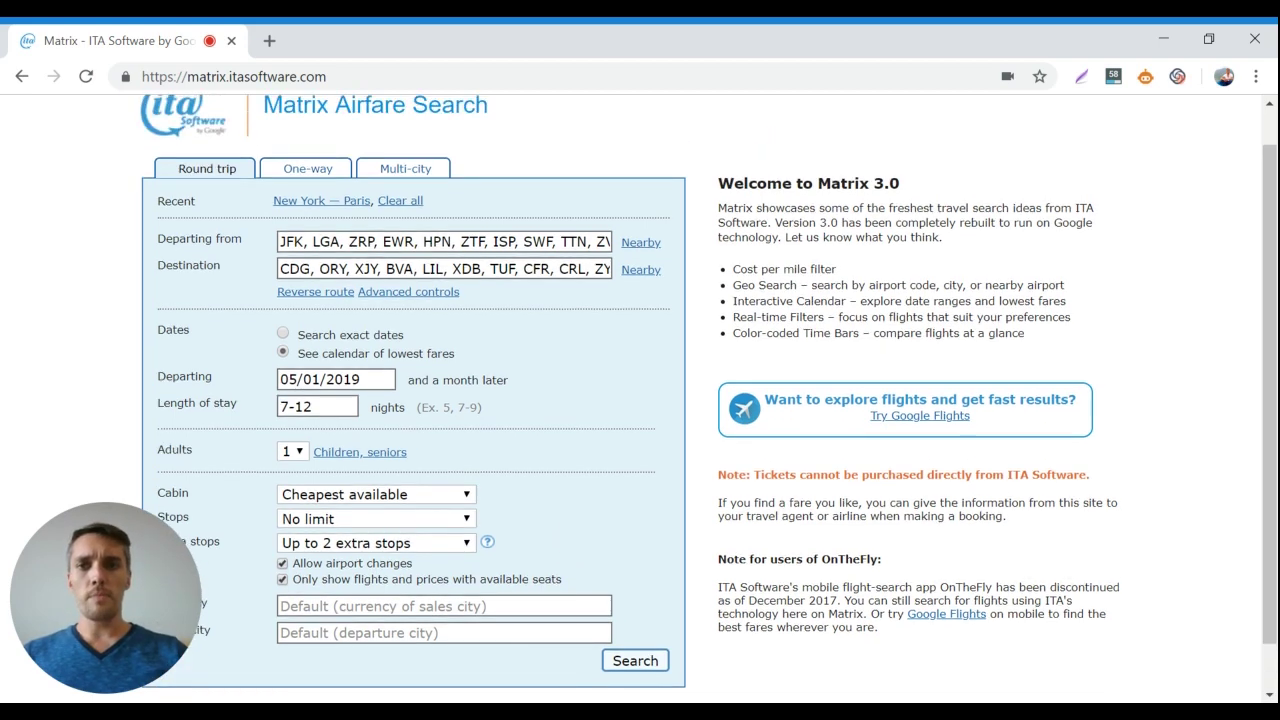
{"action": "scroll", "coordinate": [565, 487], "scroll_direction": "down", "scroll_amount": 2}
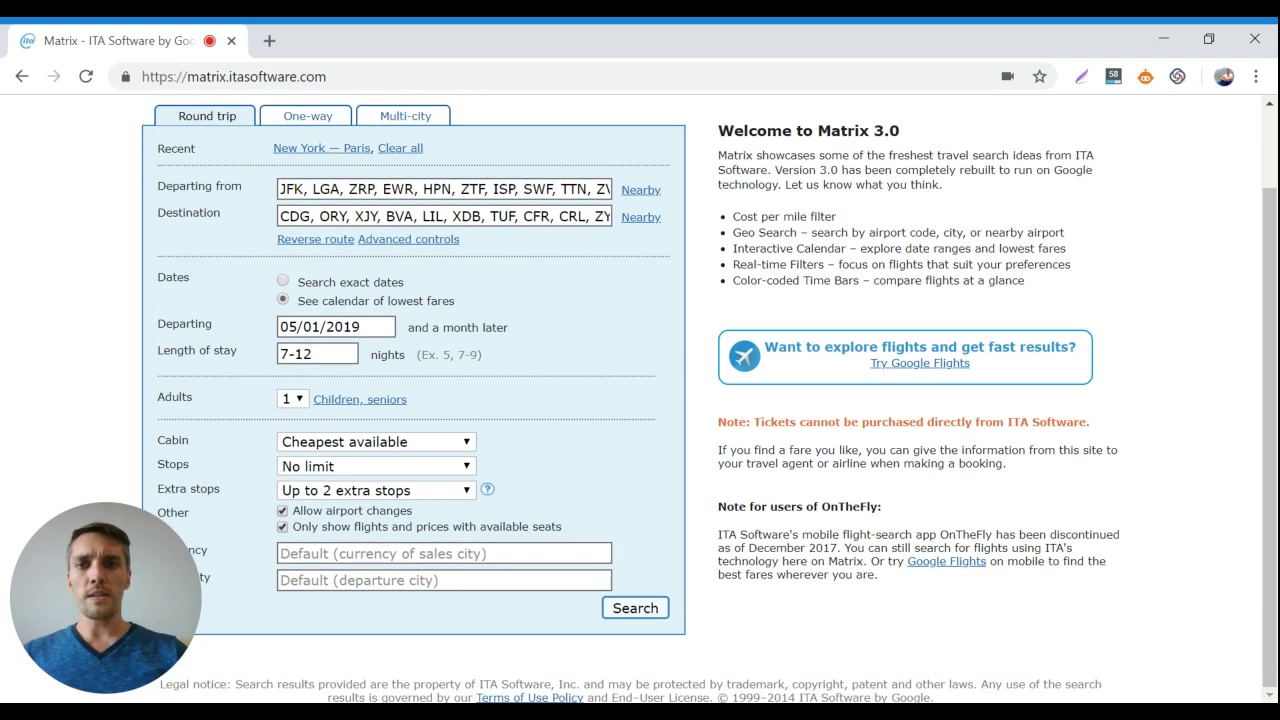
Run the search to load the May–June New York to Paris lowest-fare calendar
{"action": "left_click", "coordinate": [639, 612]}
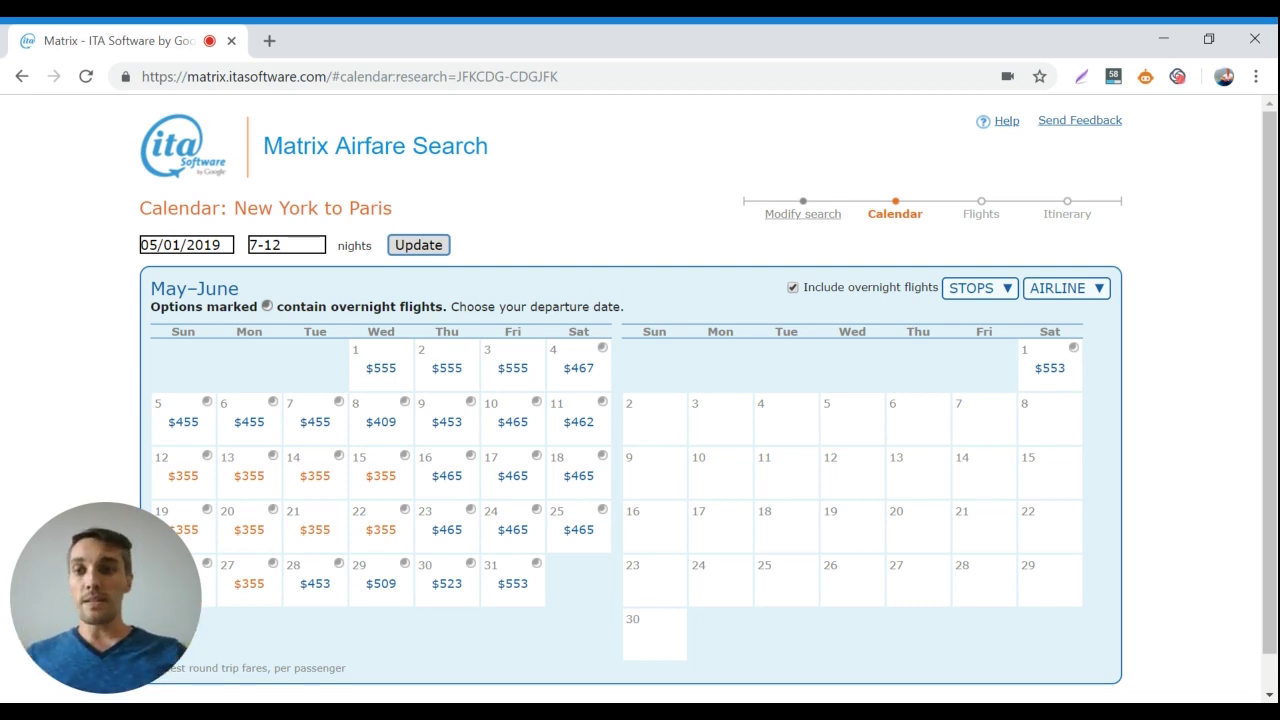
{"action": "scroll", "coordinate": [108, 443], "scroll_direction": "down", "scroll_amount": 1}
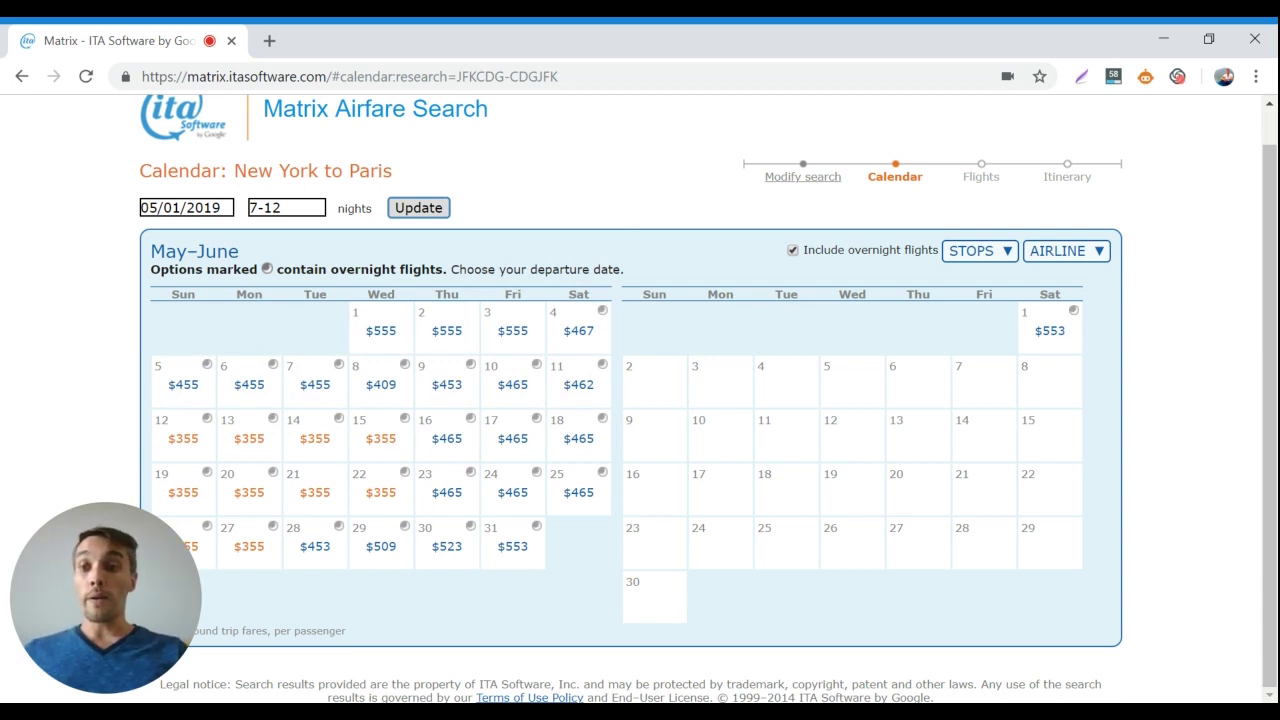
Show flights for the $355 May 12 departure with an 8-night stay
{"action": "mouse_move", "coordinate": [178, 445]}
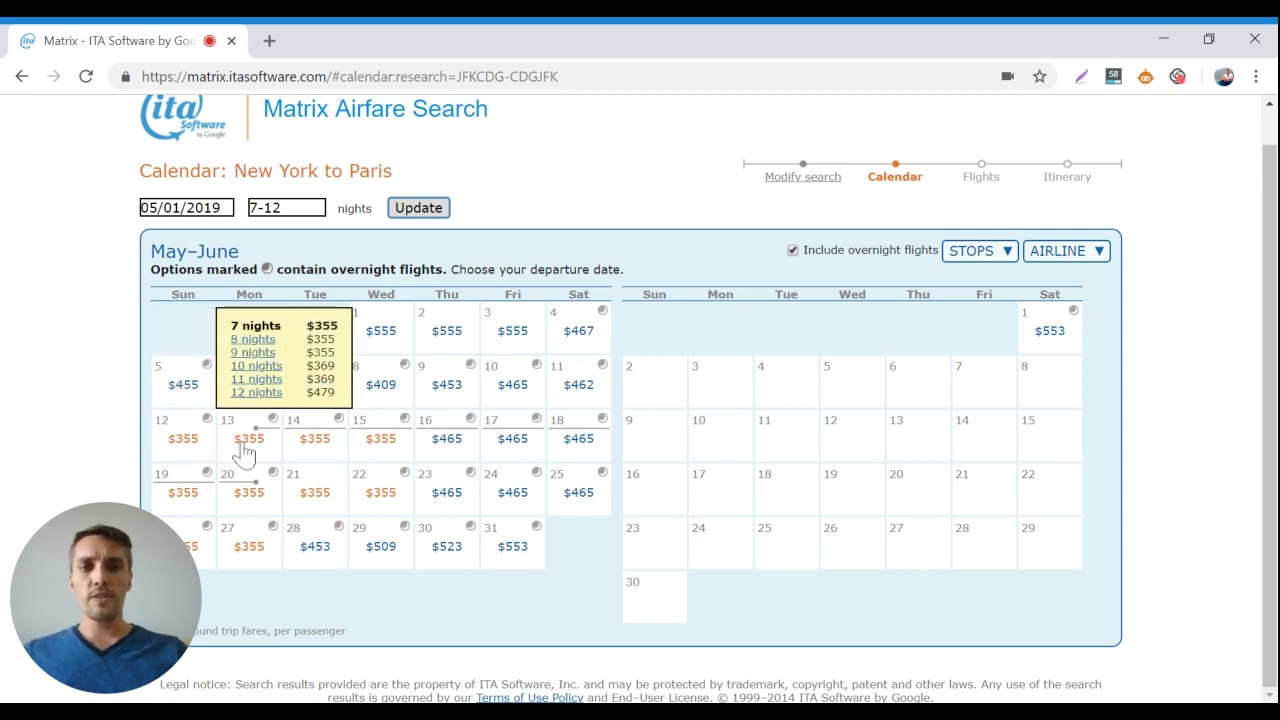
{"action": "mouse_move", "coordinate": [320, 463]}
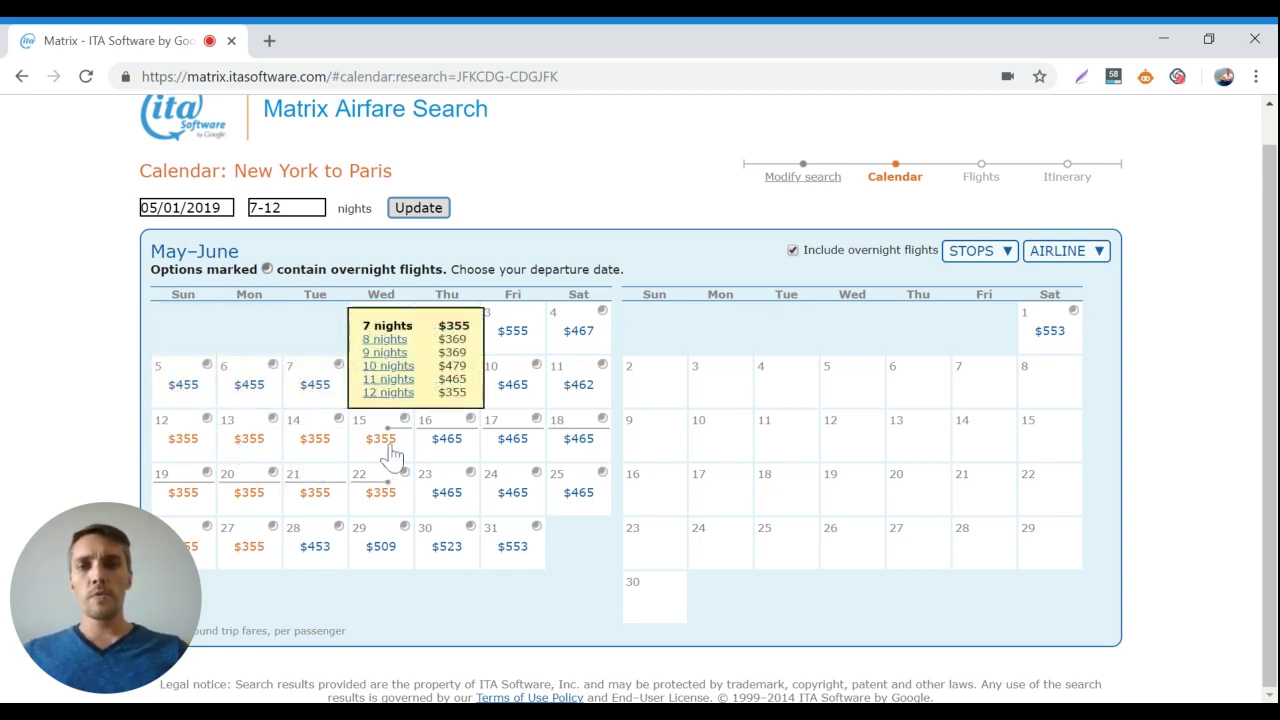
{"action": "mouse_move", "coordinate": [247, 467]}
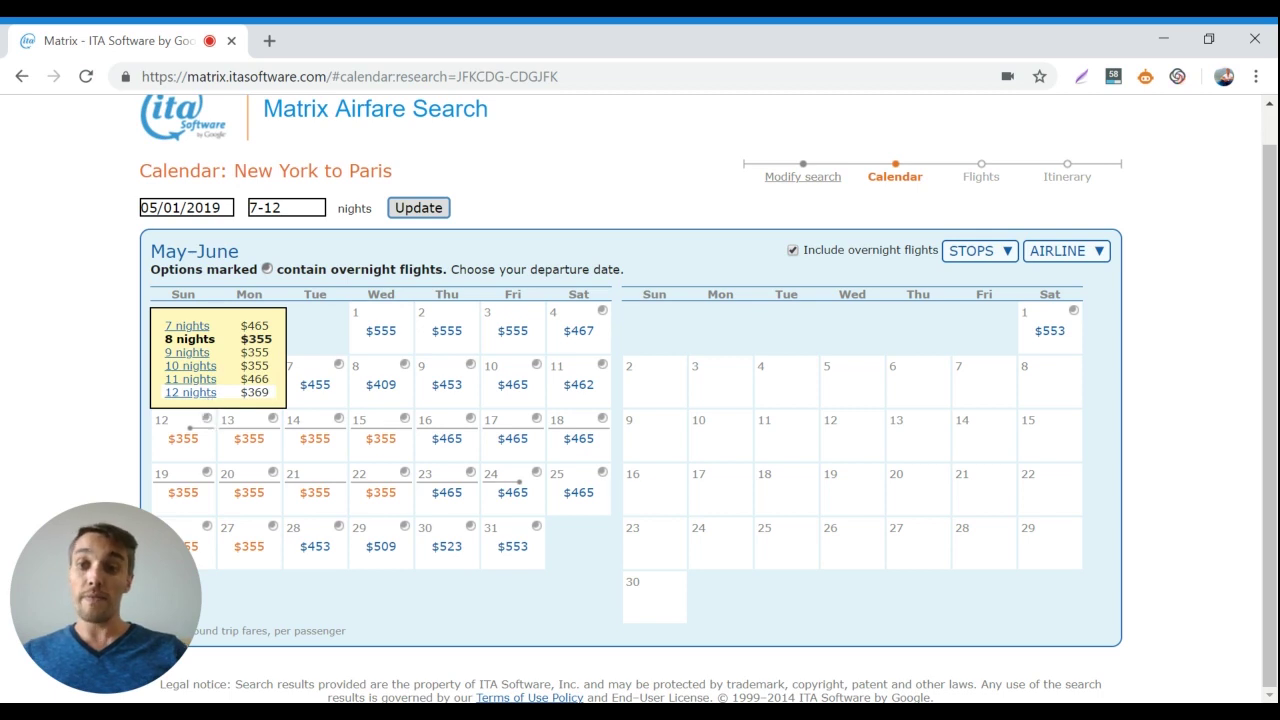
{"action": "left_click", "coordinate": [212, 344]}
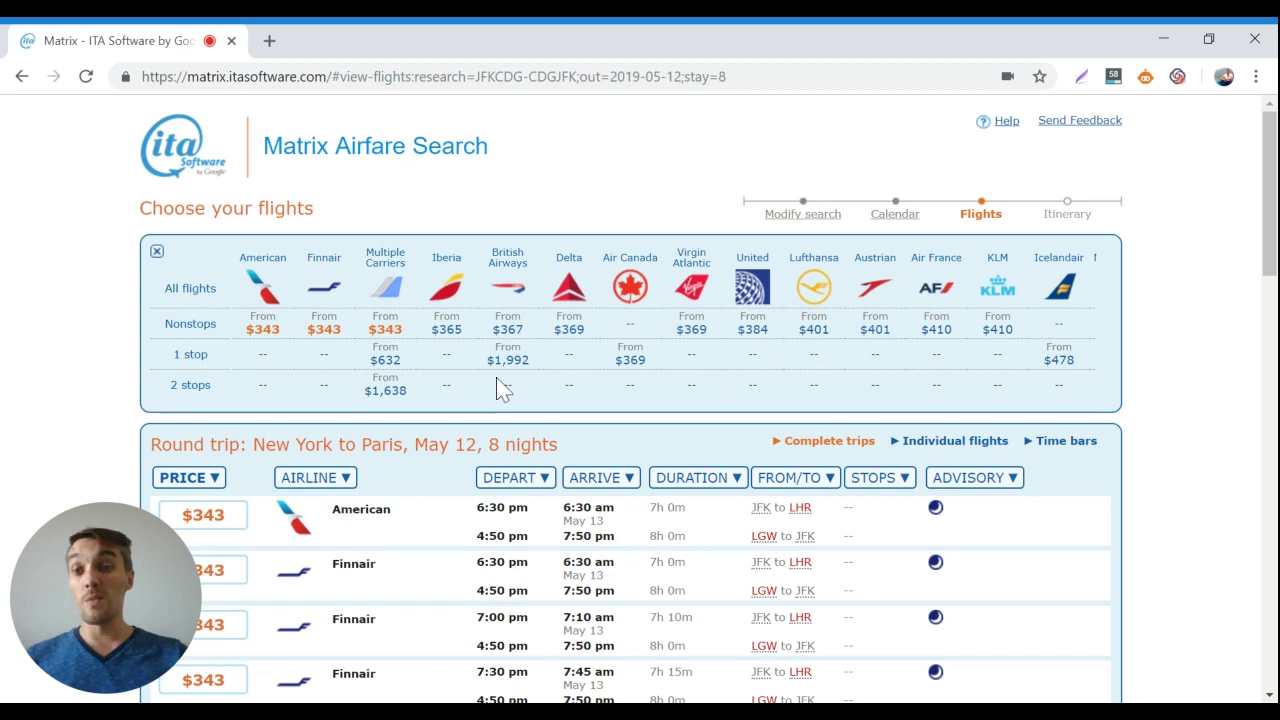
Browse the May 12 flight results to locate the $343 American JFK–LHR round trip
{"action": "scroll", "coordinate": [113, 265], "scroll_direction": "down", "scroll_amount": 1}
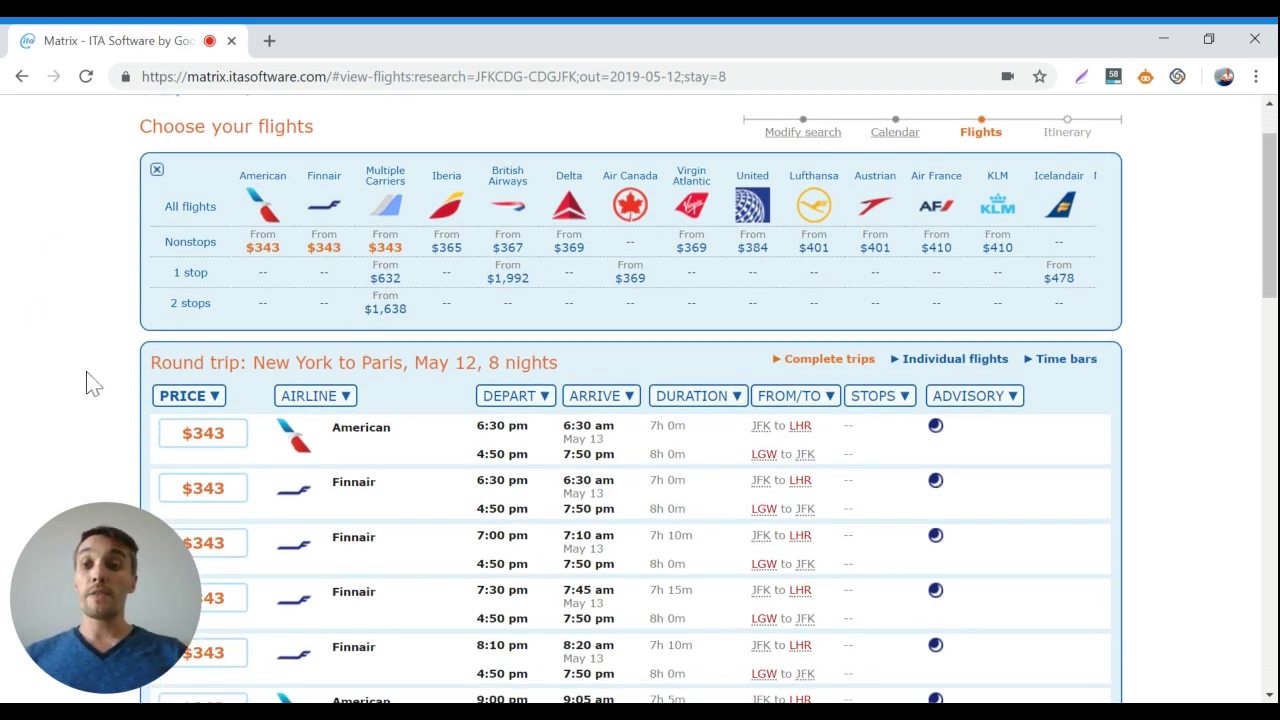
{"action": "scroll", "coordinate": [93, 383], "scroll_direction": "down", "scroll_amount": 1}
{"action": "scroll", "coordinate": [93, 383], "scroll_direction": "up", "scroll_amount": 2}
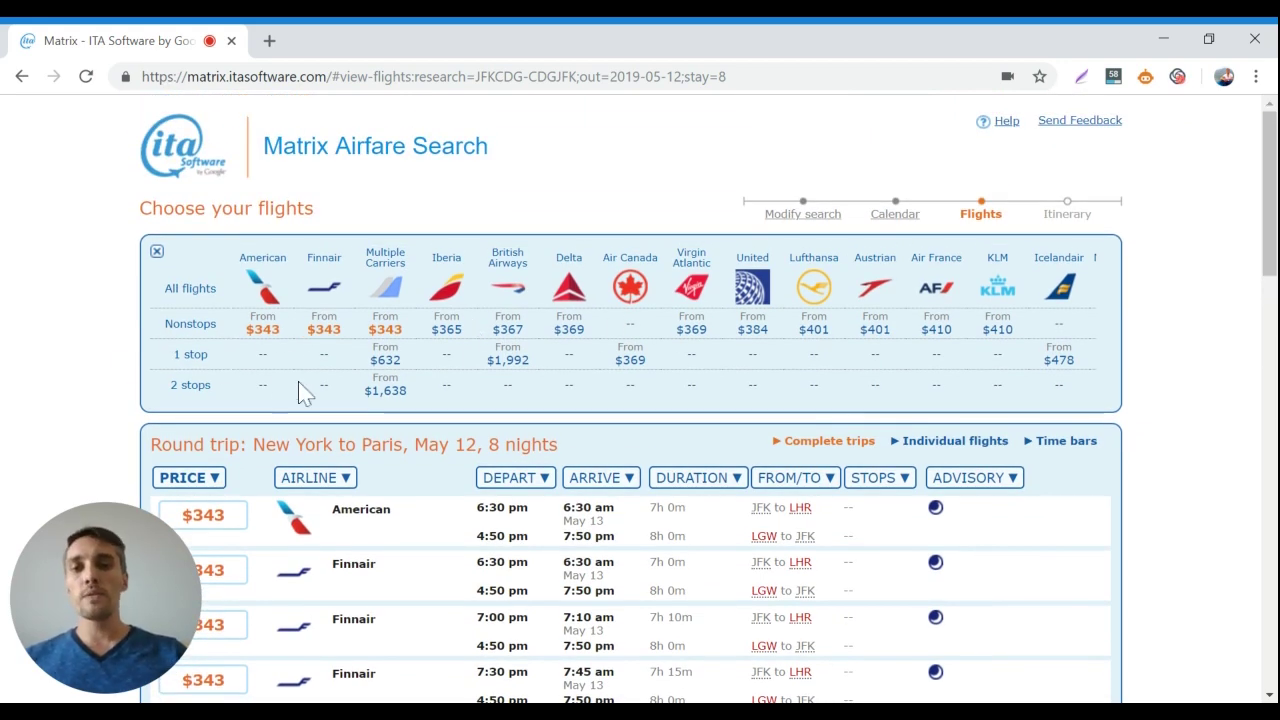
{"action": "scroll", "coordinate": [300, 391], "scroll_direction": "down", "scroll_amount": 2}
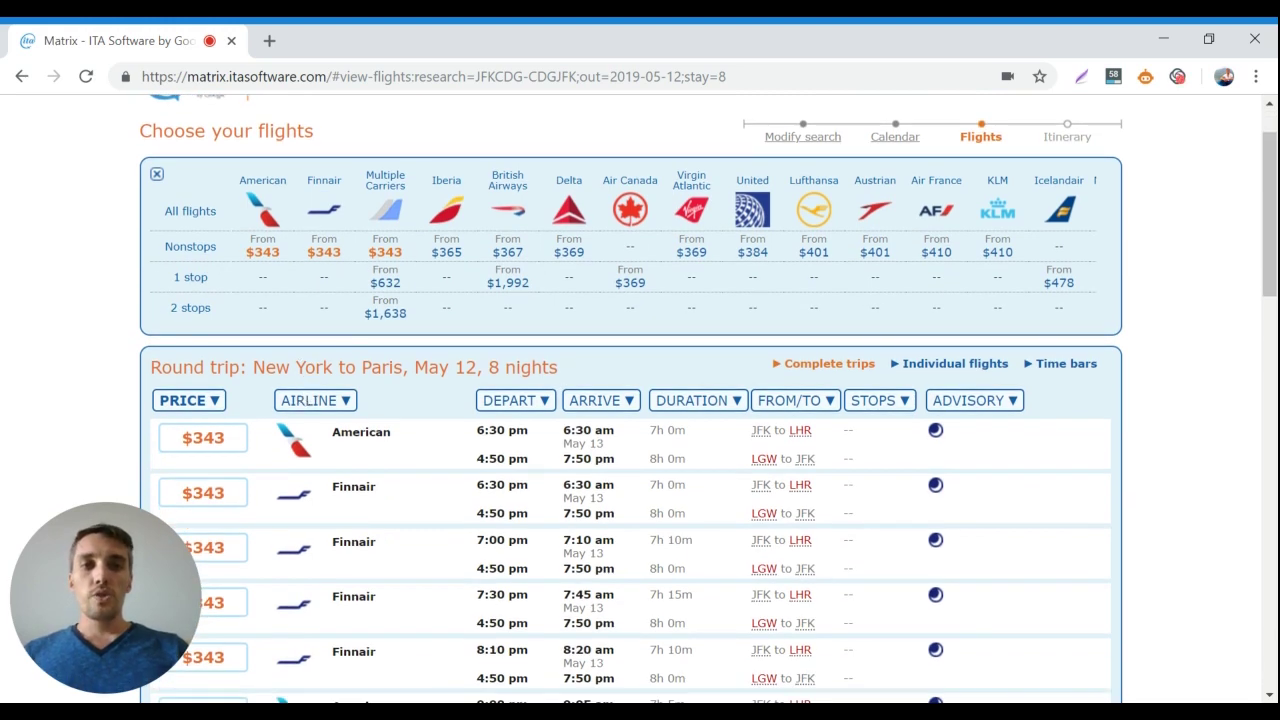
{"action": "scroll", "coordinate": [300, 391], "scroll_direction": "down", "scroll_amount": 1}
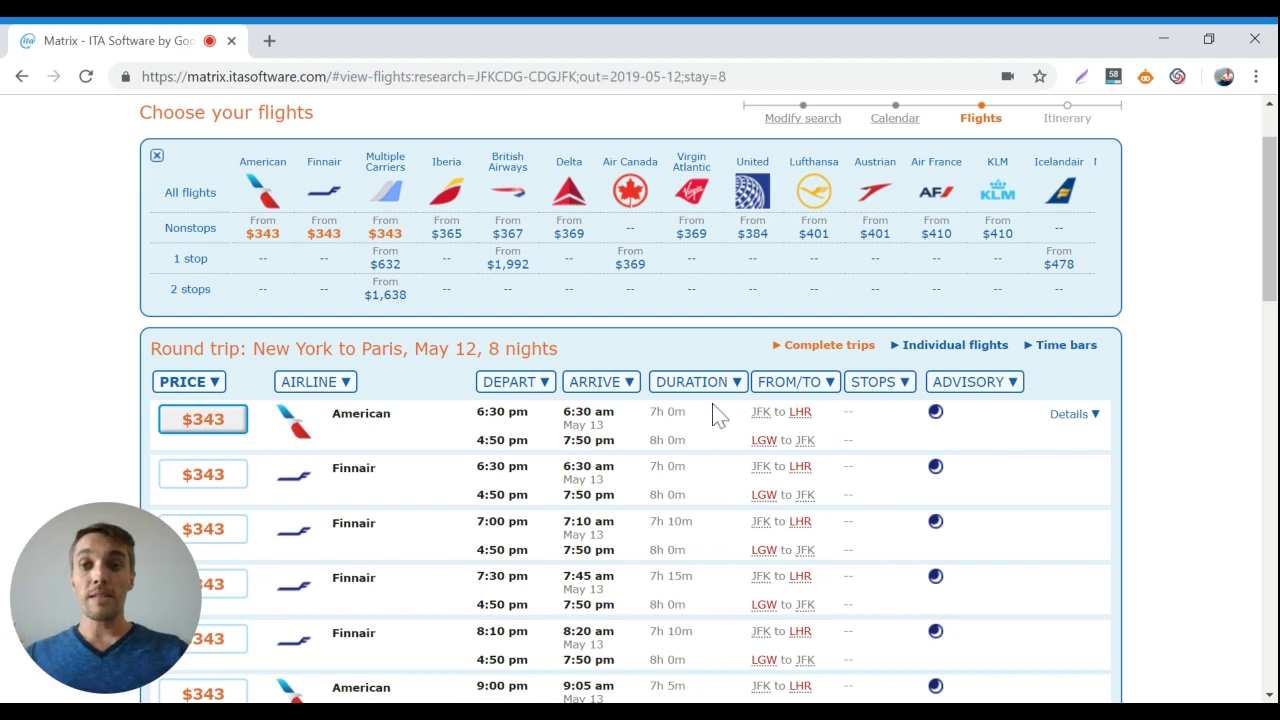
{"action": "scroll", "coordinate": [718, 415], "scroll_direction": "down", "scroll_amount": 1}
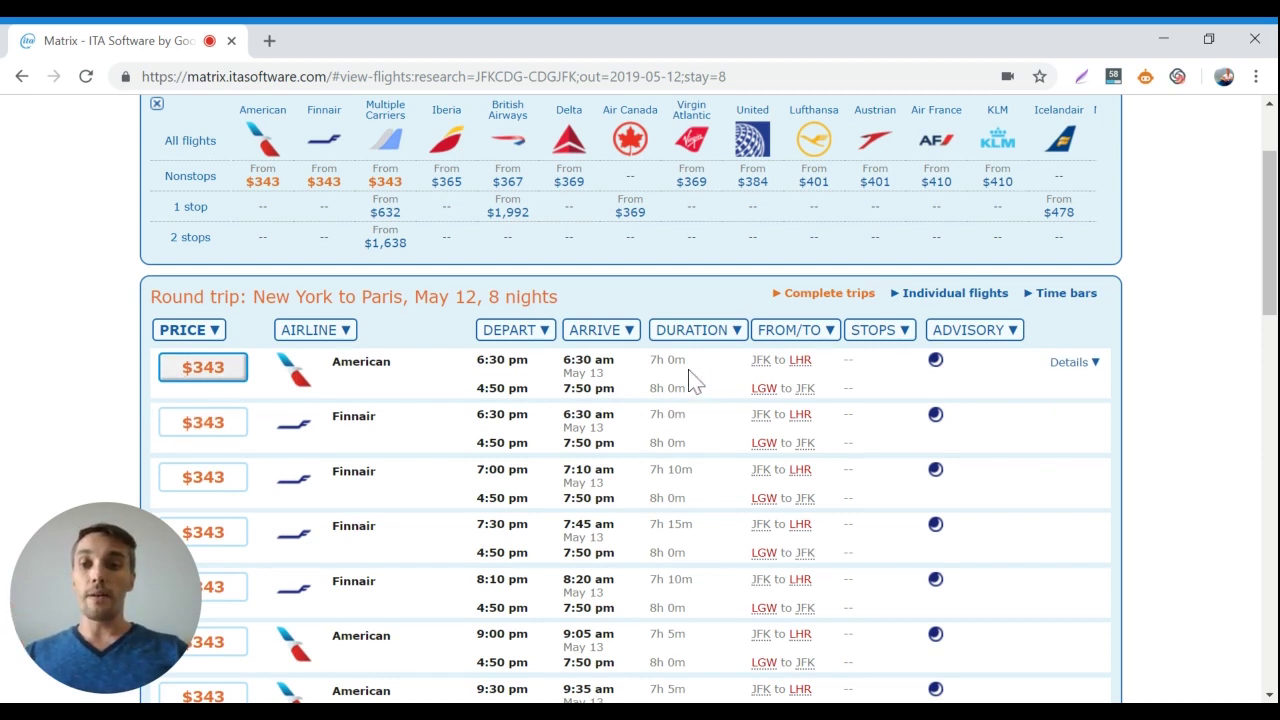
{"action": "mouse_move", "coordinate": [215, 376]}
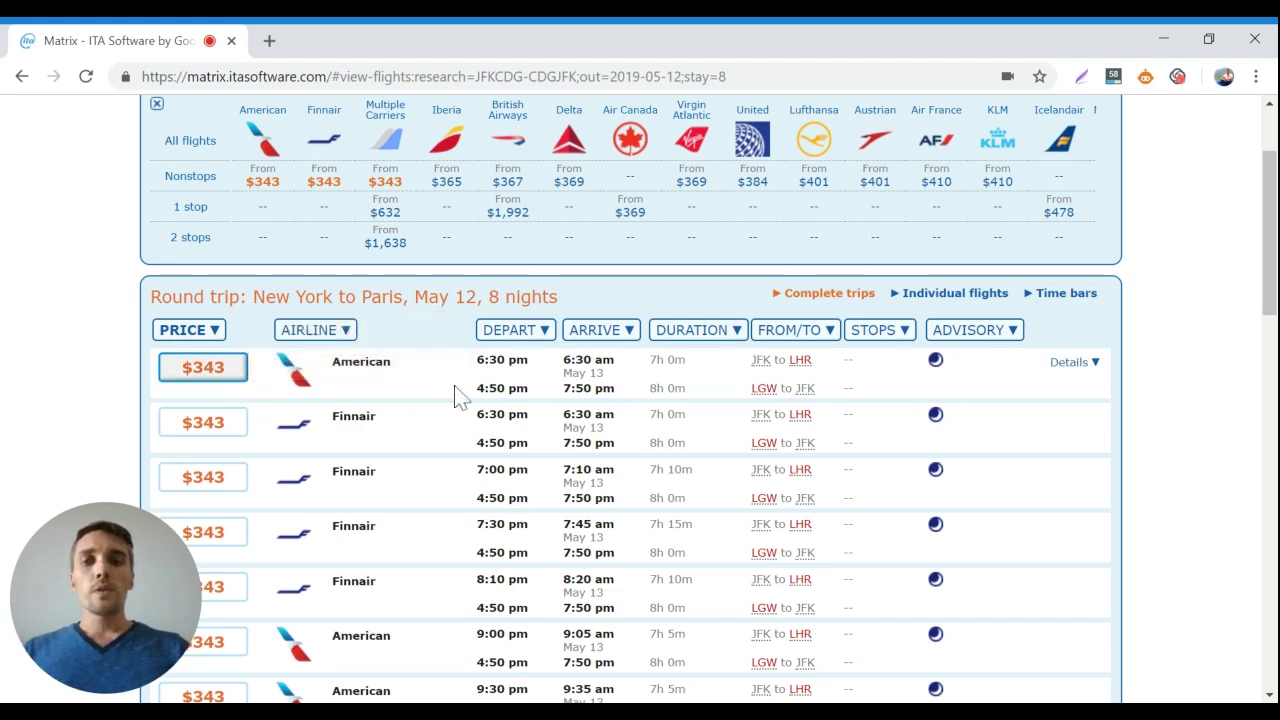
{"action": "scroll", "coordinate": [455, 395], "scroll_direction": "up", "scroll_amount": 1}
{"action": "left_click", "coordinate": [220, 464]}
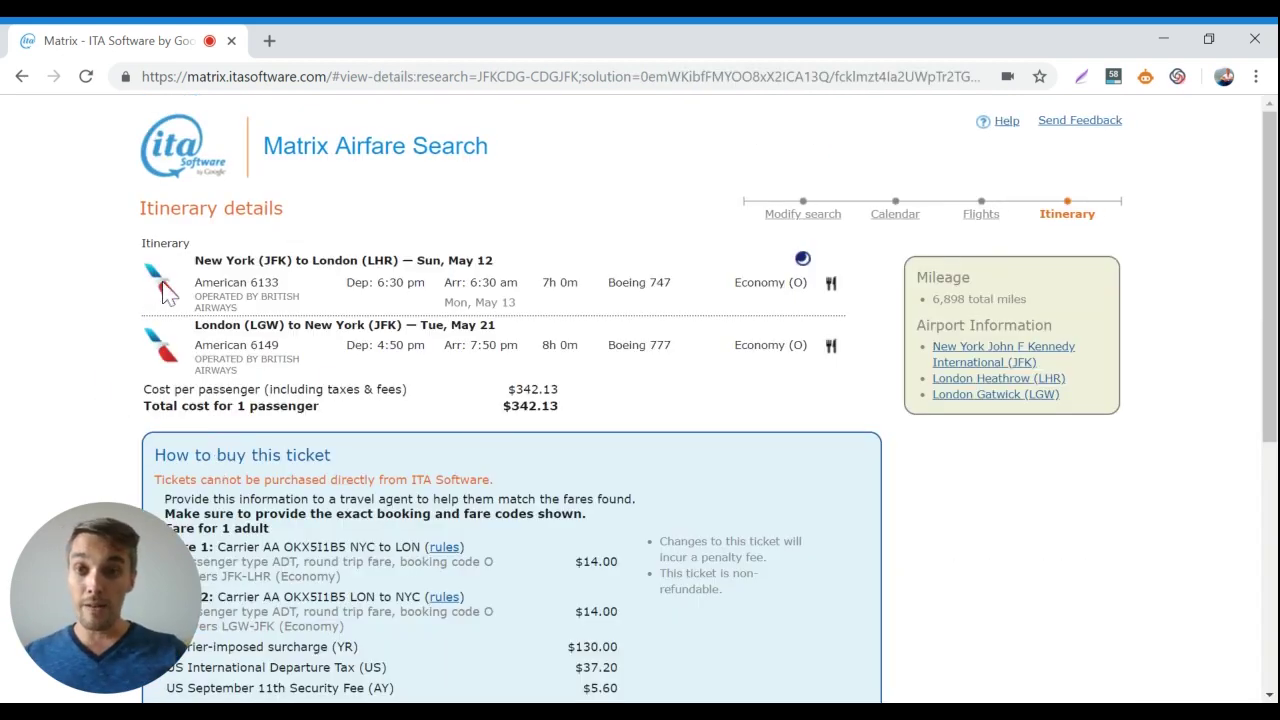
{"action": "scroll", "coordinate": [497, 270], "scroll_direction": "down", "scroll_amount": 3}
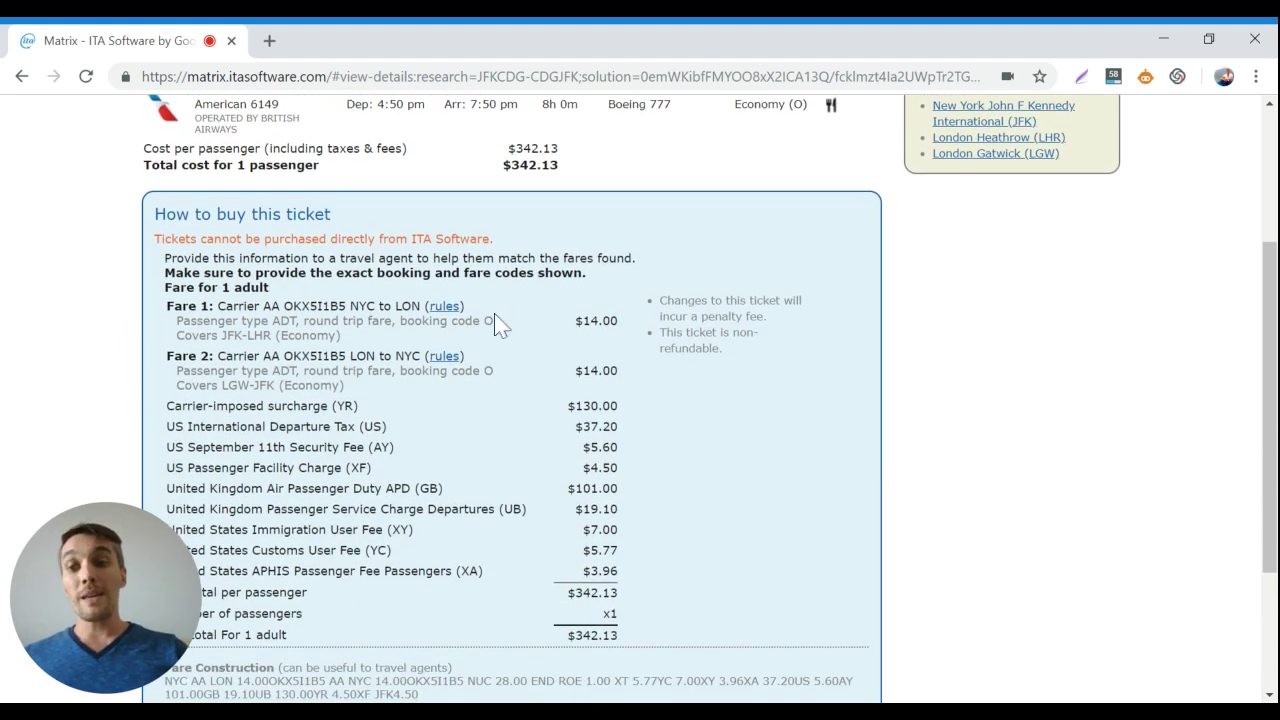
{"action": "scroll", "coordinate": [497, 325], "scroll_direction": "down", "scroll_amount": 1}
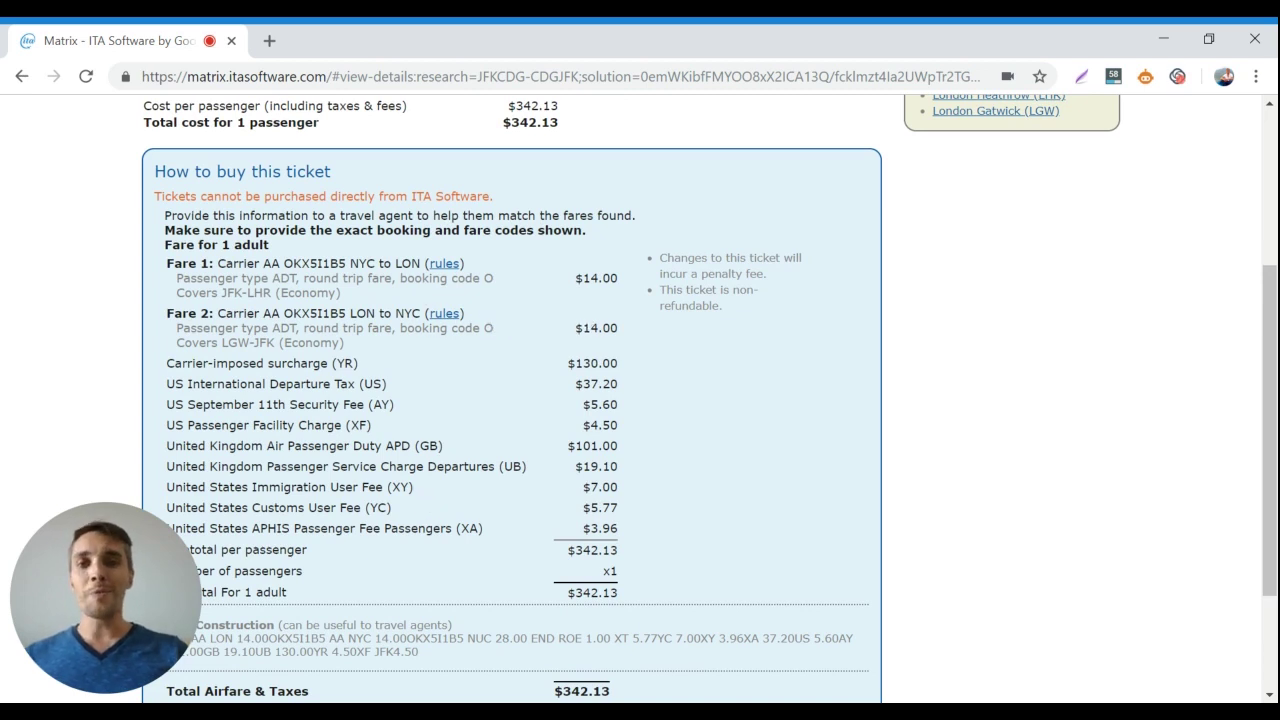
{"action": "left_click_drag", "start_coordinate": [589, 278], "coordinate": [613, 330]}
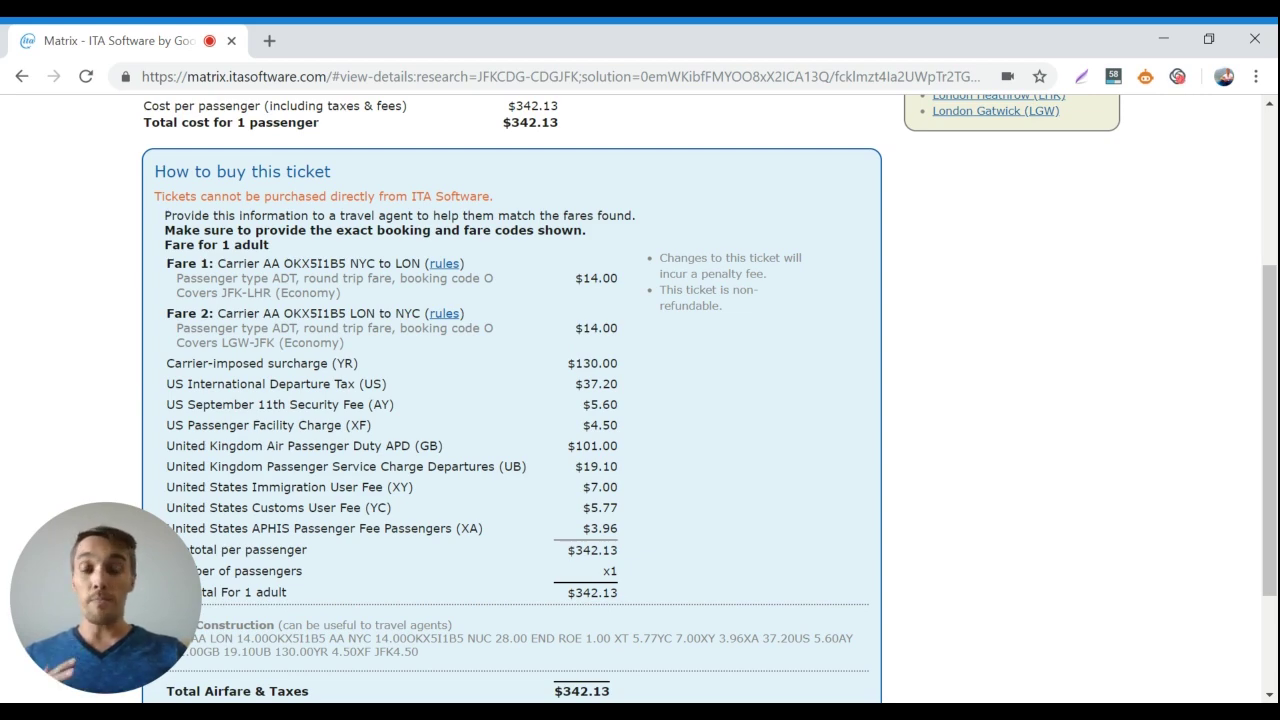
Scroll up and down through the $342.13 itinerary details to review the flights and fare
{"action": "scroll", "coordinate": [640, 400], "scroll_direction": "down", "scroll_amount": 2}
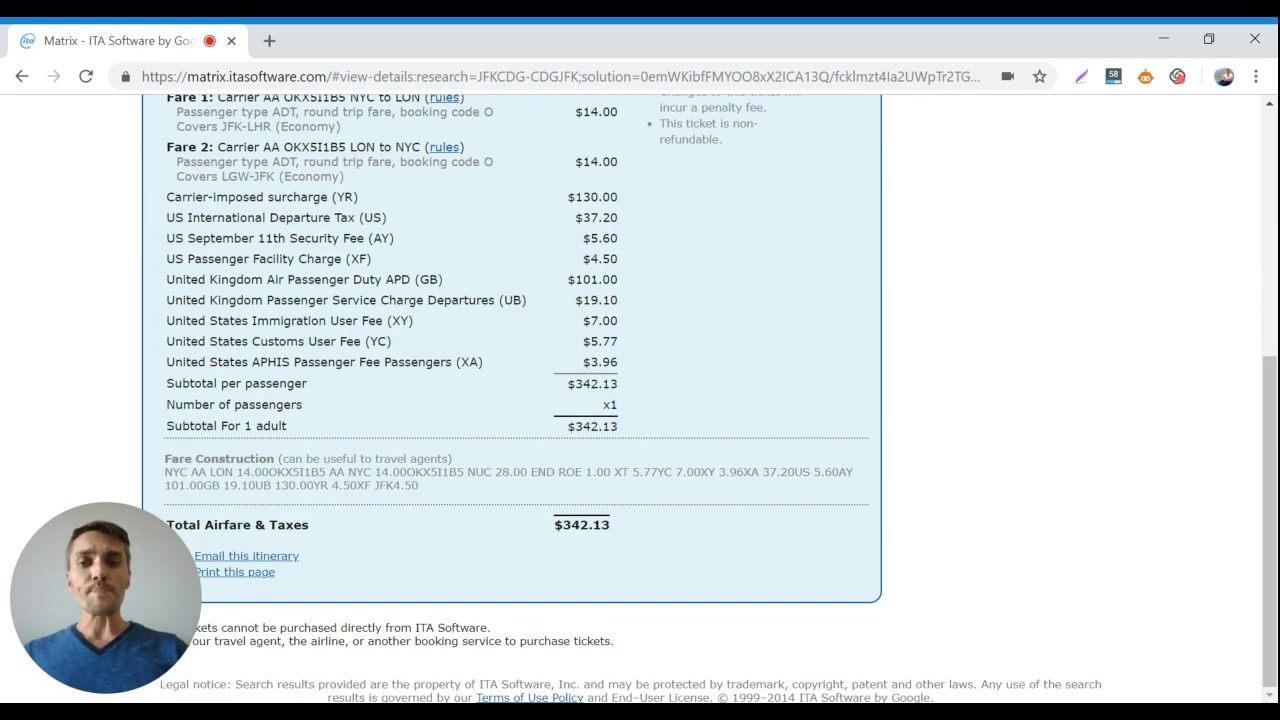
{"action": "scroll", "coordinate": [640, 400], "scroll_direction": "up", "scroll_amount": 4}
{"action": "scroll", "coordinate": [640, 400], "scroll_direction": "up", "scroll_amount": 1}
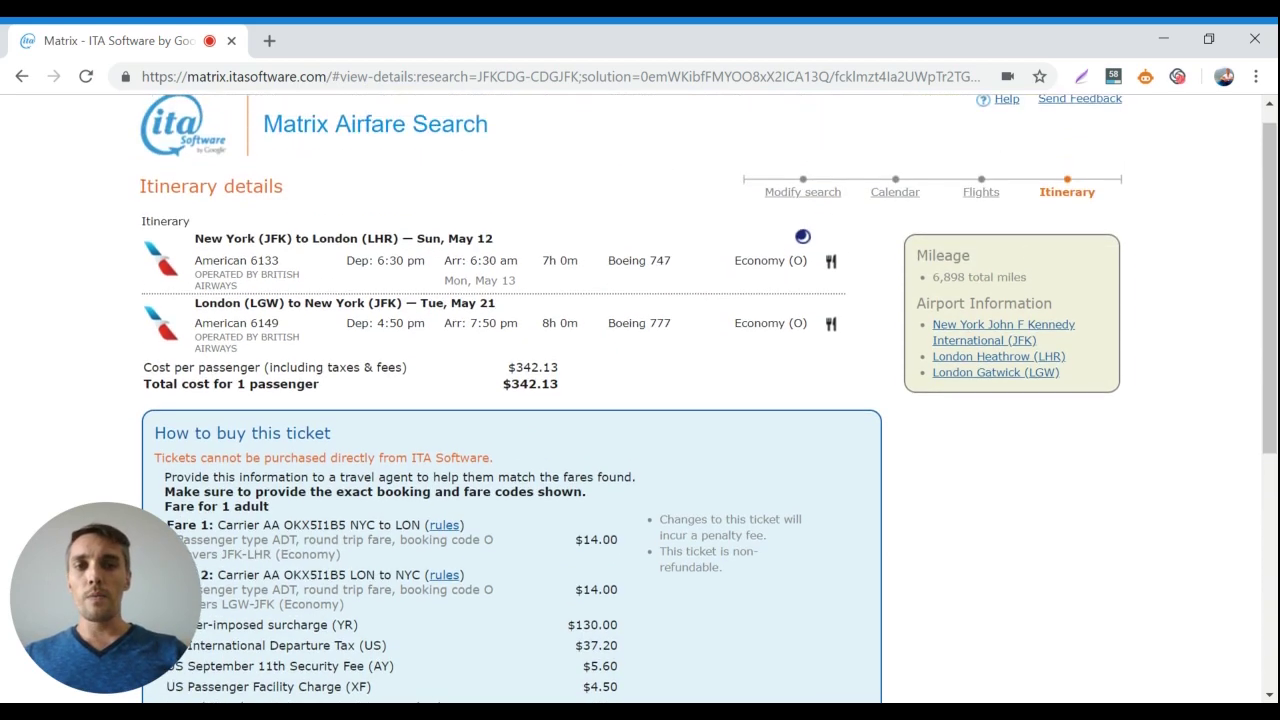
{"action": "scroll", "coordinate": [640, 400], "scroll_direction": "down", "scroll_amount": 2}
{"action": "scroll", "coordinate": [640, 400], "scroll_direction": "down", "scroll_amount": 1}
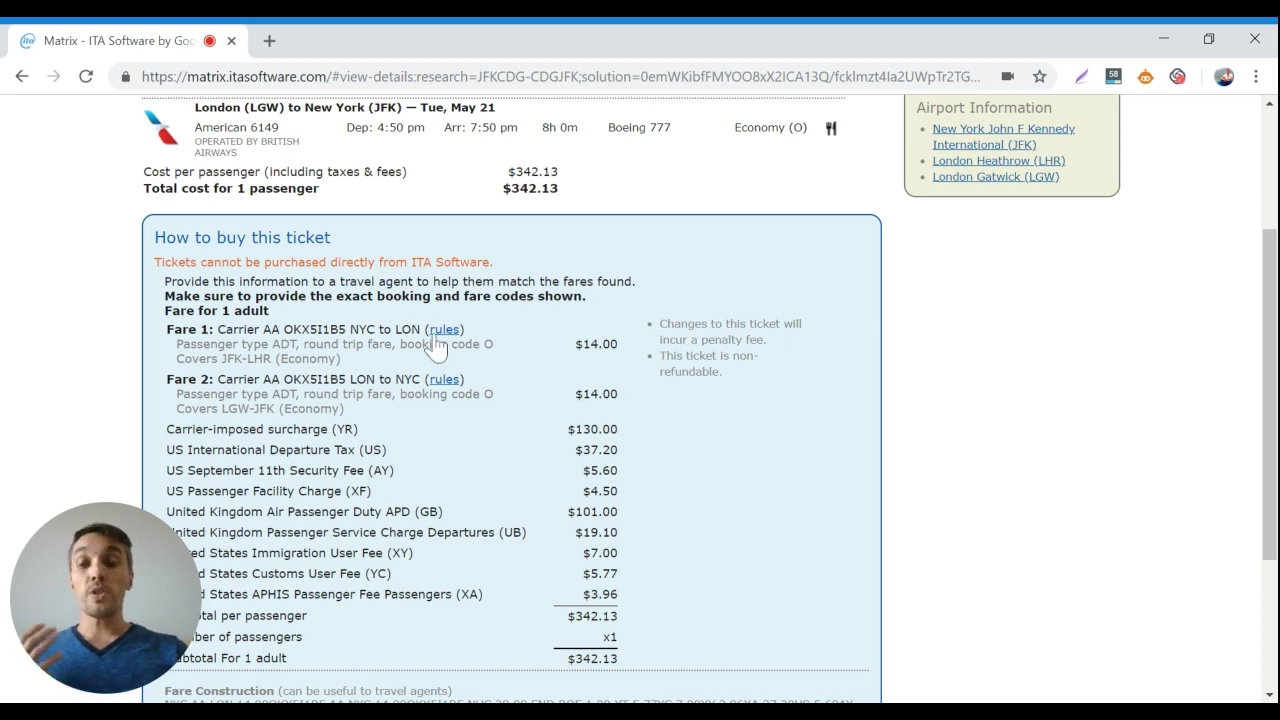
{"action": "scroll", "coordinate": [435, 347], "scroll_direction": "down", "scroll_amount": 1}
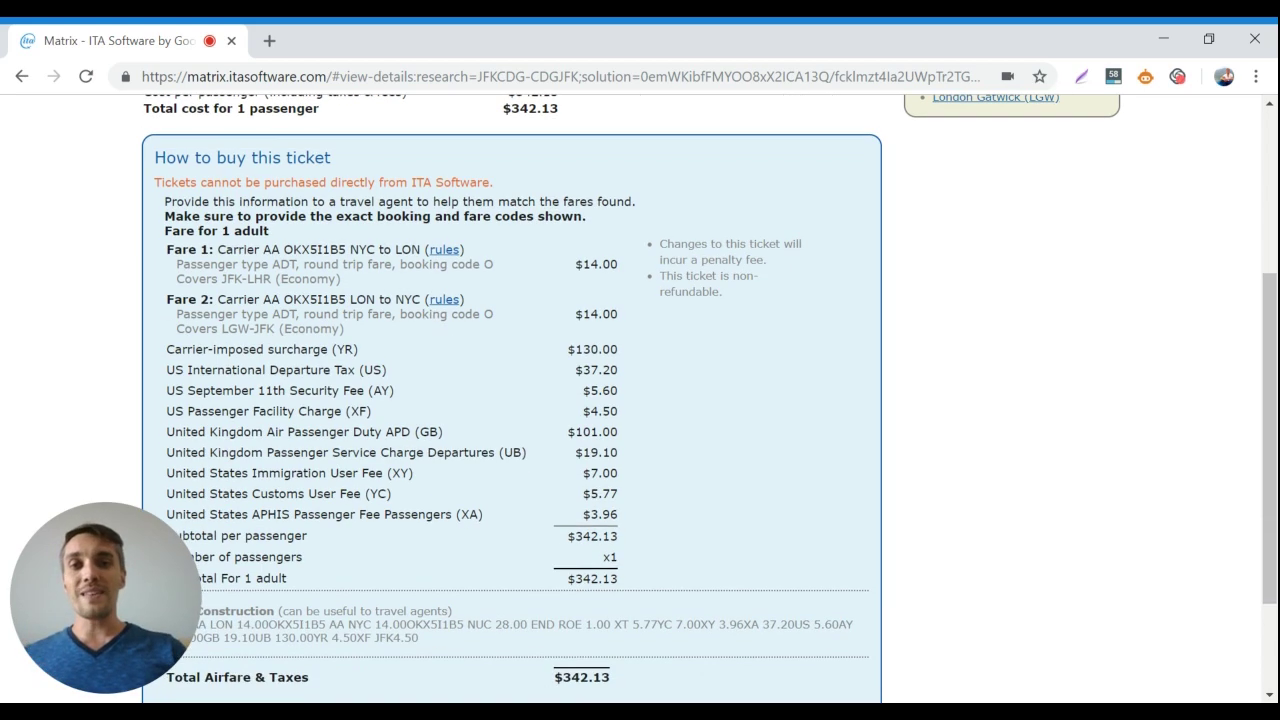
{"action": "scroll", "coordinate": [410, 380], "scroll_direction": "down", "scroll_amount": 2}
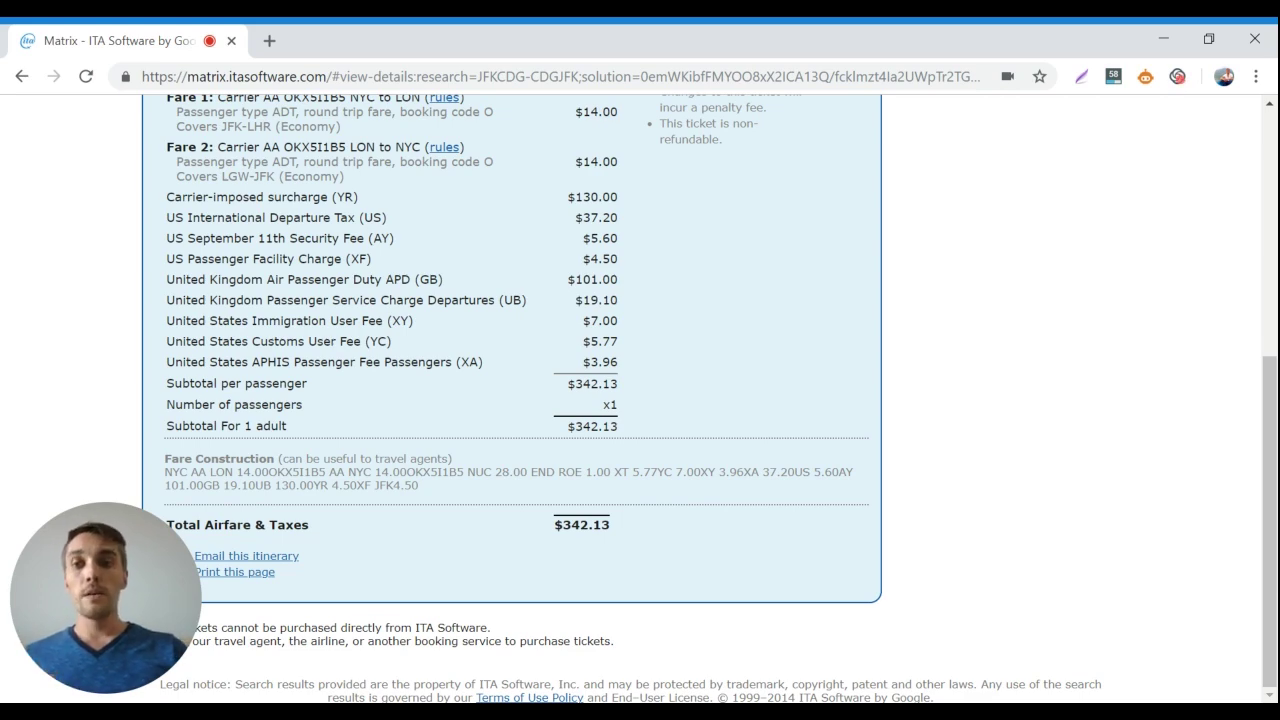
{"action": "scroll", "coordinate": [407, 345], "scroll_direction": "up", "scroll_amount": 2}
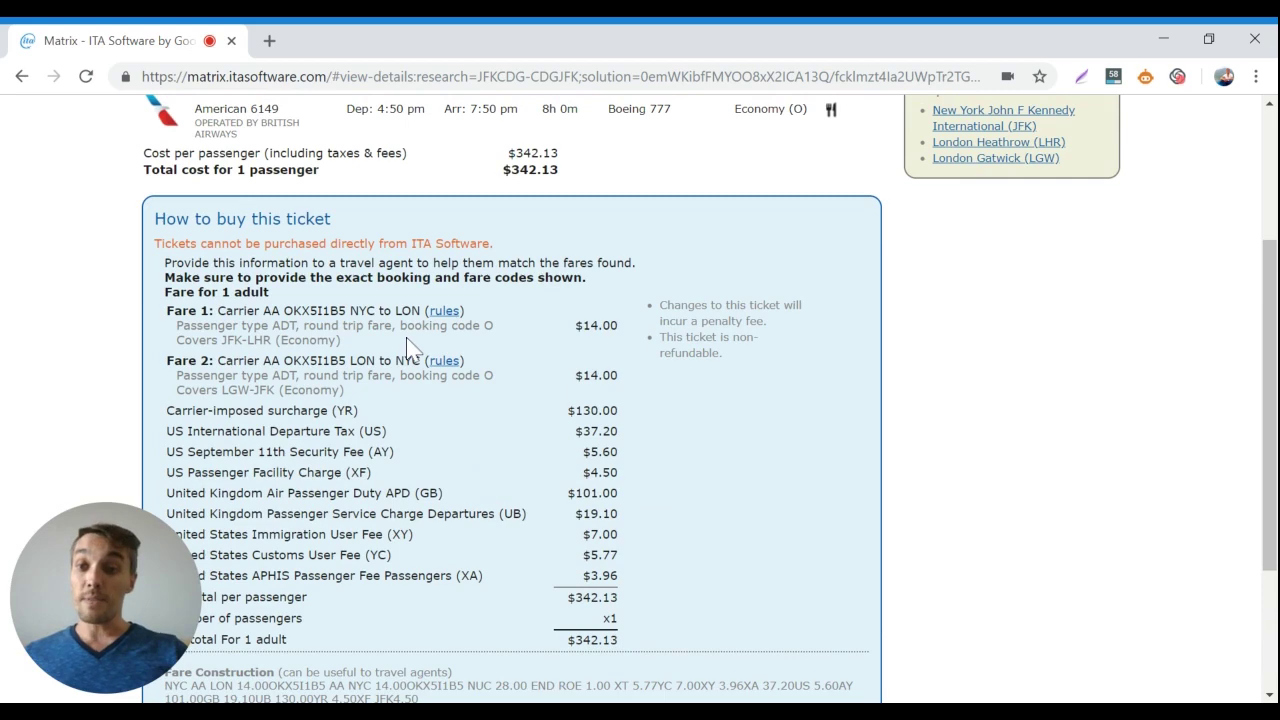
{"action": "scroll", "coordinate": [407, 345], "scroll_direction": "up", "scroll_amount": 2}
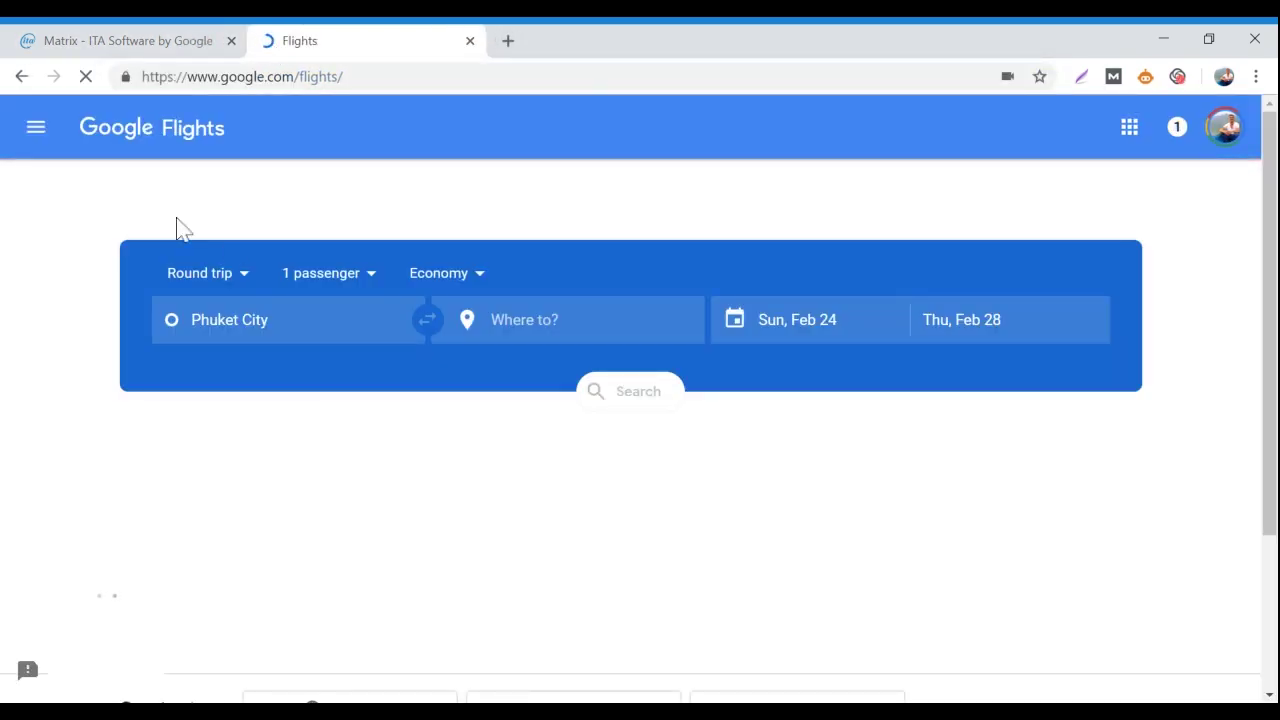
After rechecking the Matrix itinerary, switch the Google Flights search to a multi-city trip
{"action": "left_click", "coordinate": [137, 40]}
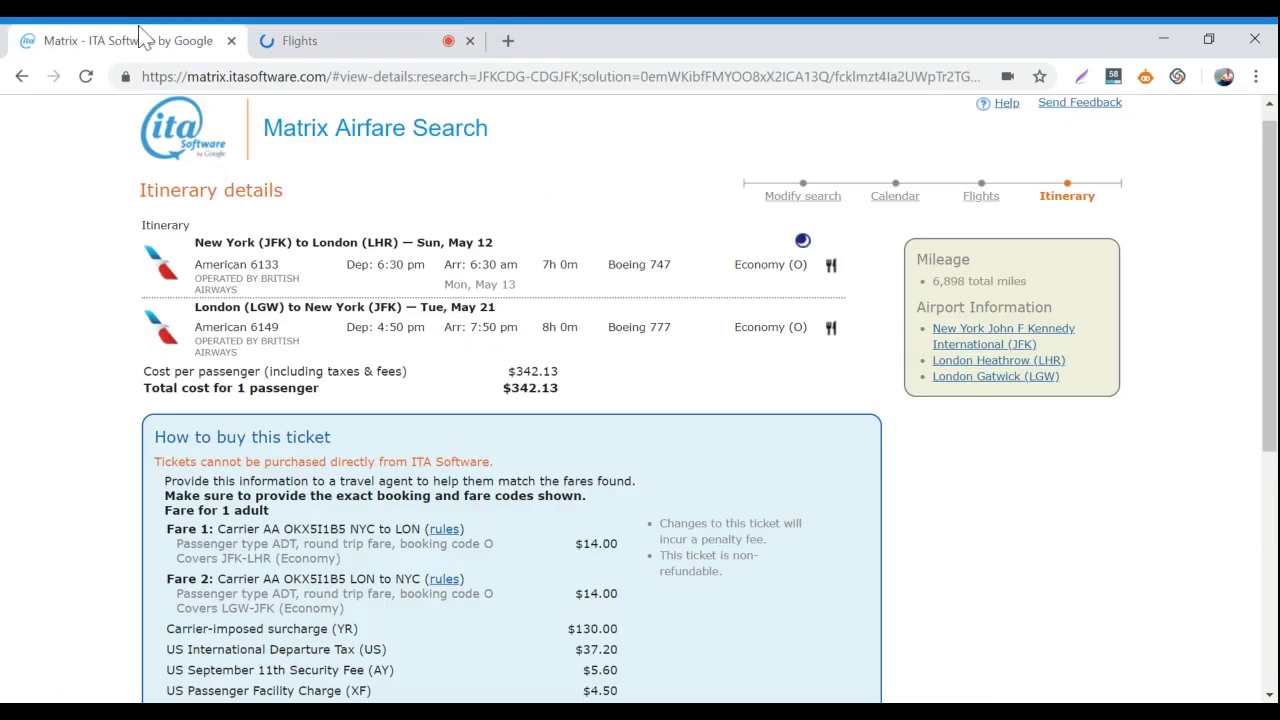
{"action": "left_click", "coordinate": [357, 40]}
{"action": "left_click", "coordinate": [241, 278]}
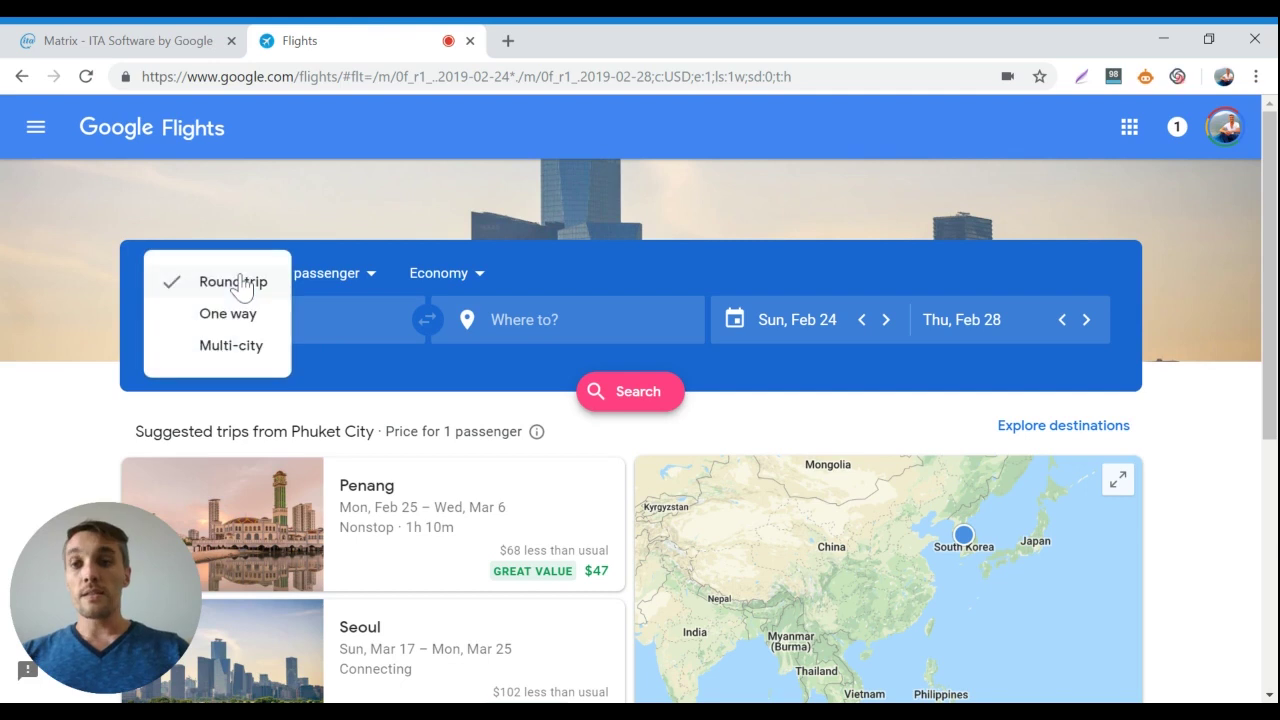
{"action": "left_click", "coordinate": [228, 345]}
Set the first flight from New York JFK to London LHR
{"action": "left_click", "coordinate": [278, 336]}
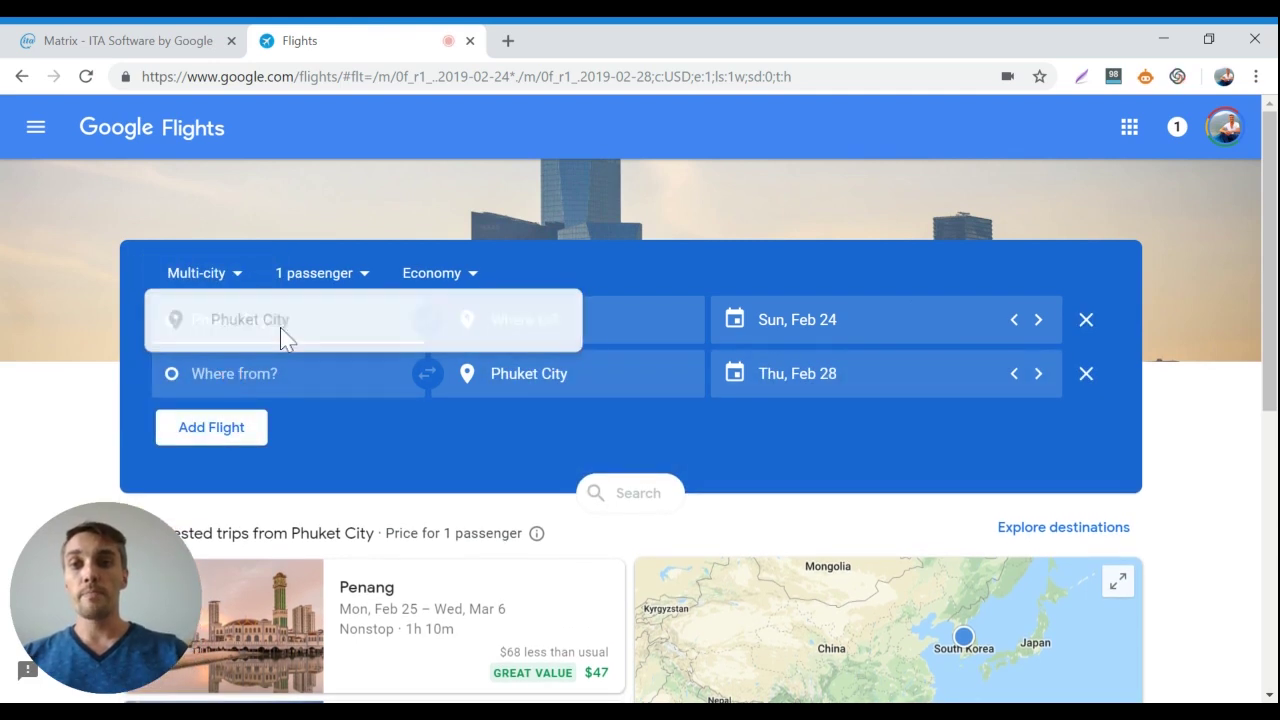
{"action": "type", "text": "jfk"}
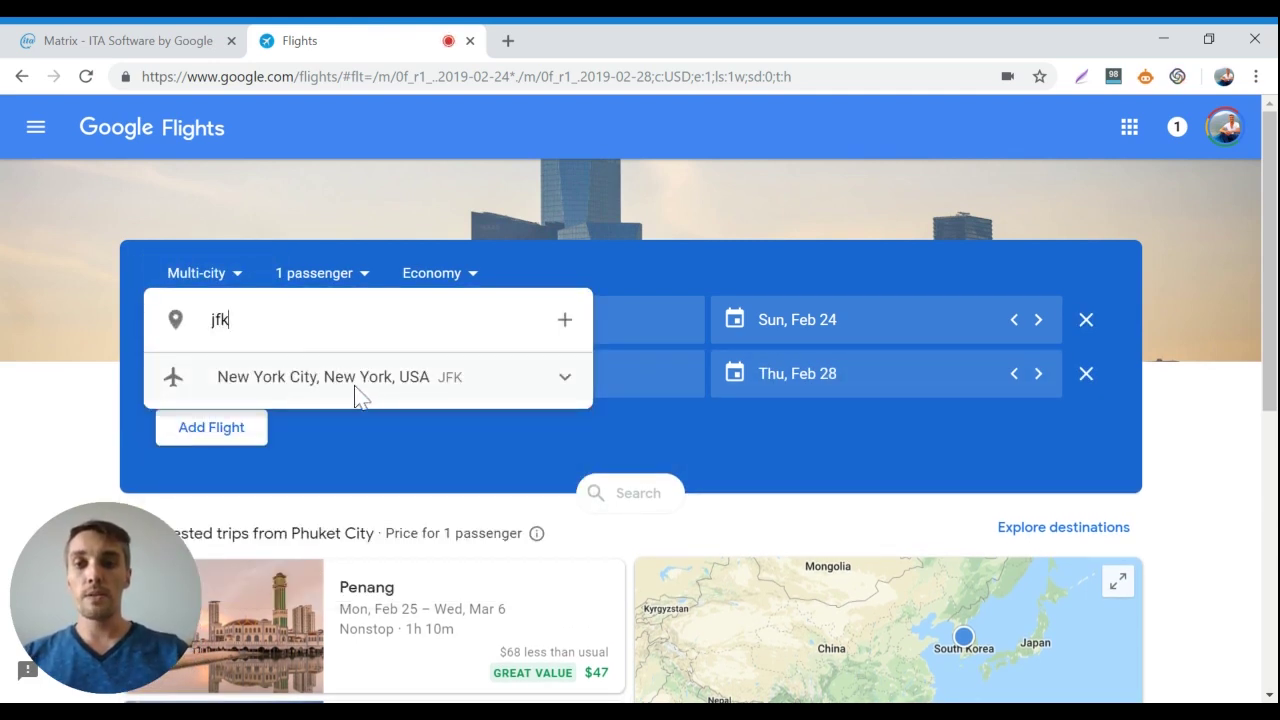
{"action": "left_click", "coordinate": [358, 377]}
{"action": "type", "text": "lhr"}
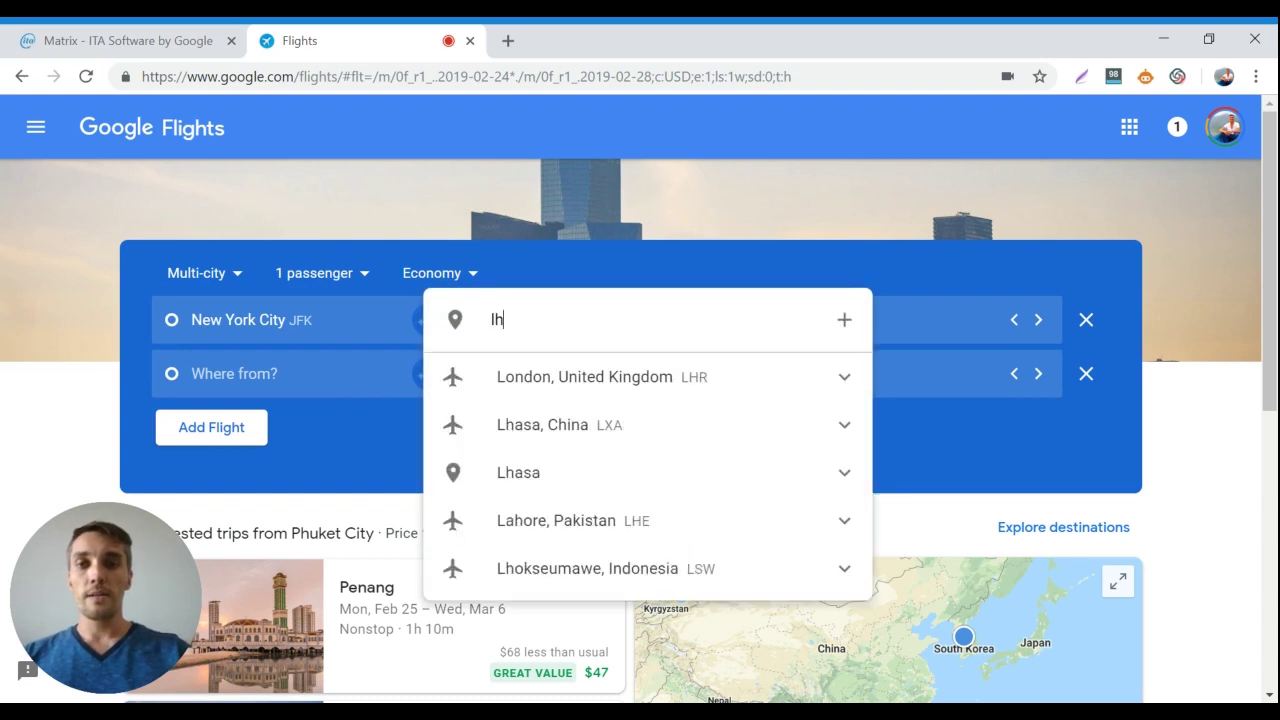
{"action": "left_click", "coordinate": [522, 376]}
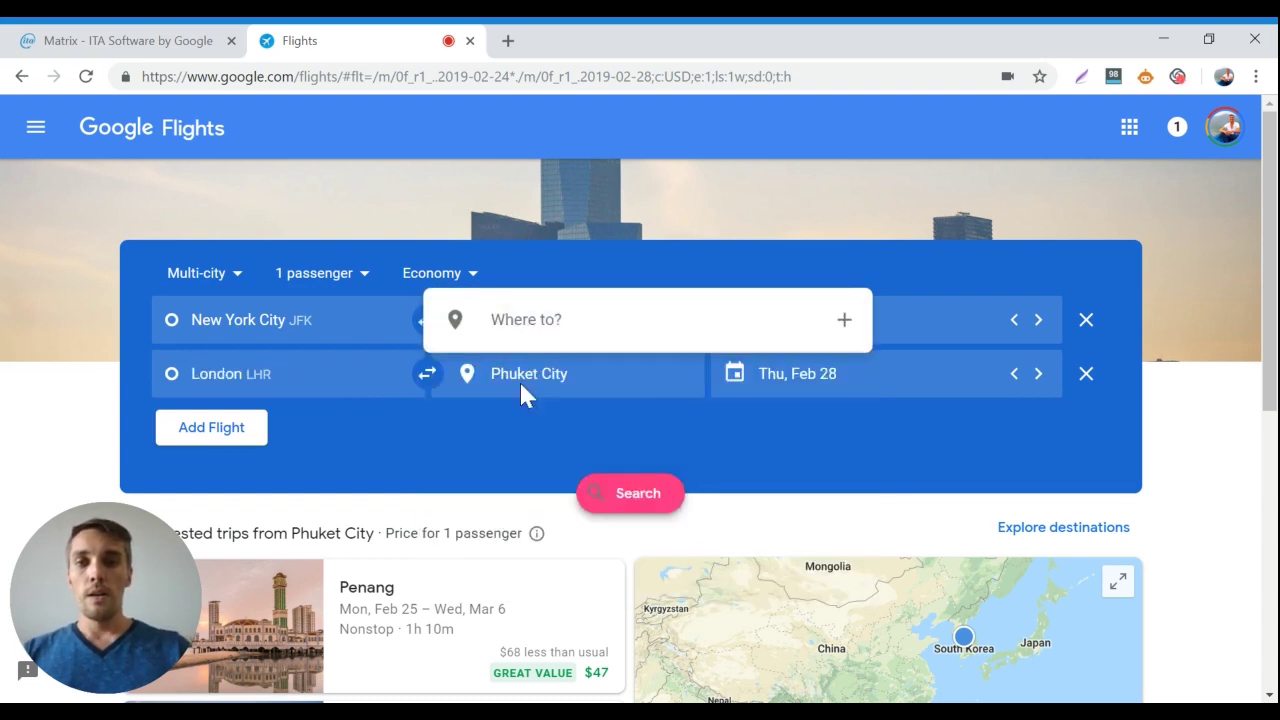
Set the second flight from London Gatwick LGW to New York JFK
{"action": "left_click", "coordinate": [301, 370]}
{"action": "type", "text": "l"}
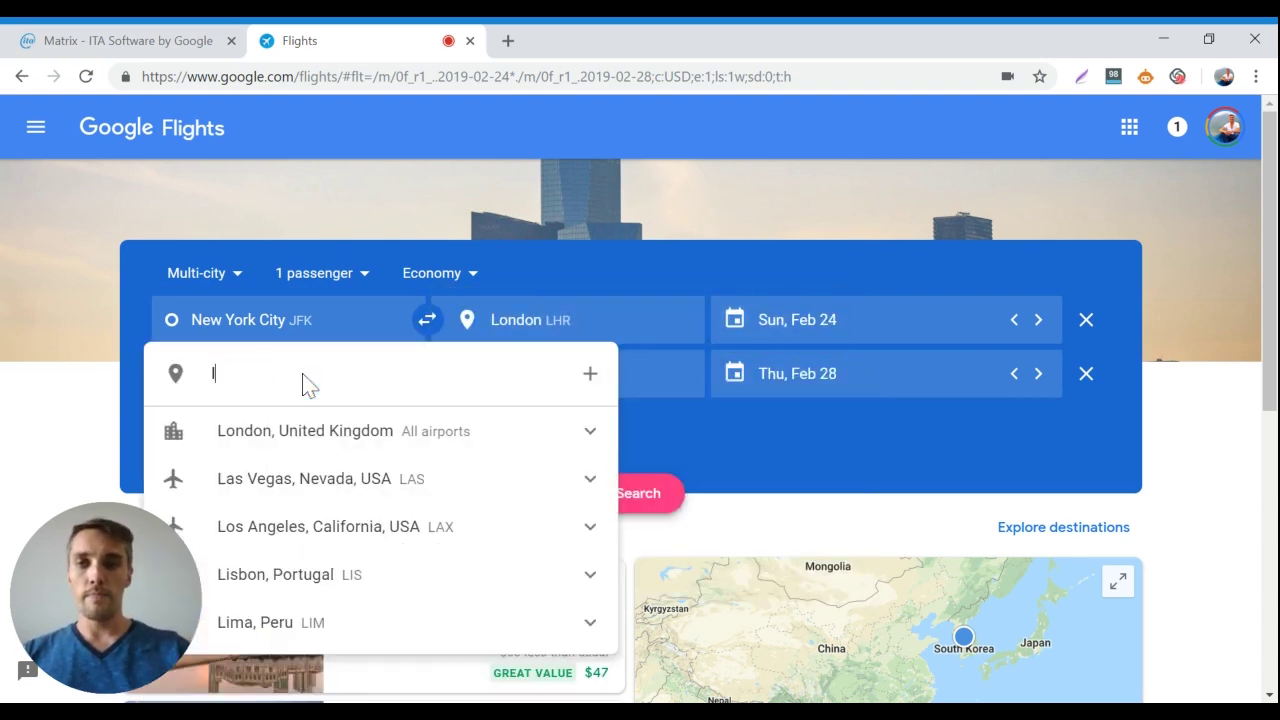
{"action": "type", "text": "ondon"}
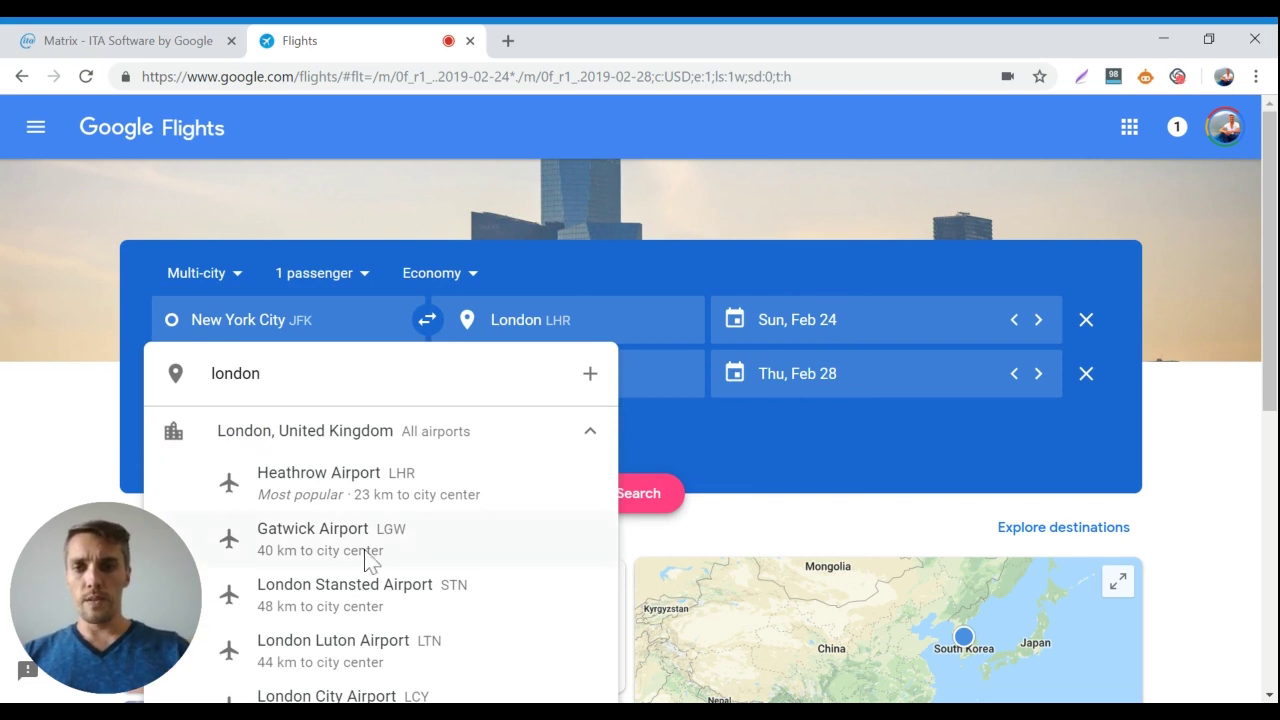
{"action": "left_click", "coordinate": [368, 560]}
{"action": "left_click", "coordinate": [538, 388]}
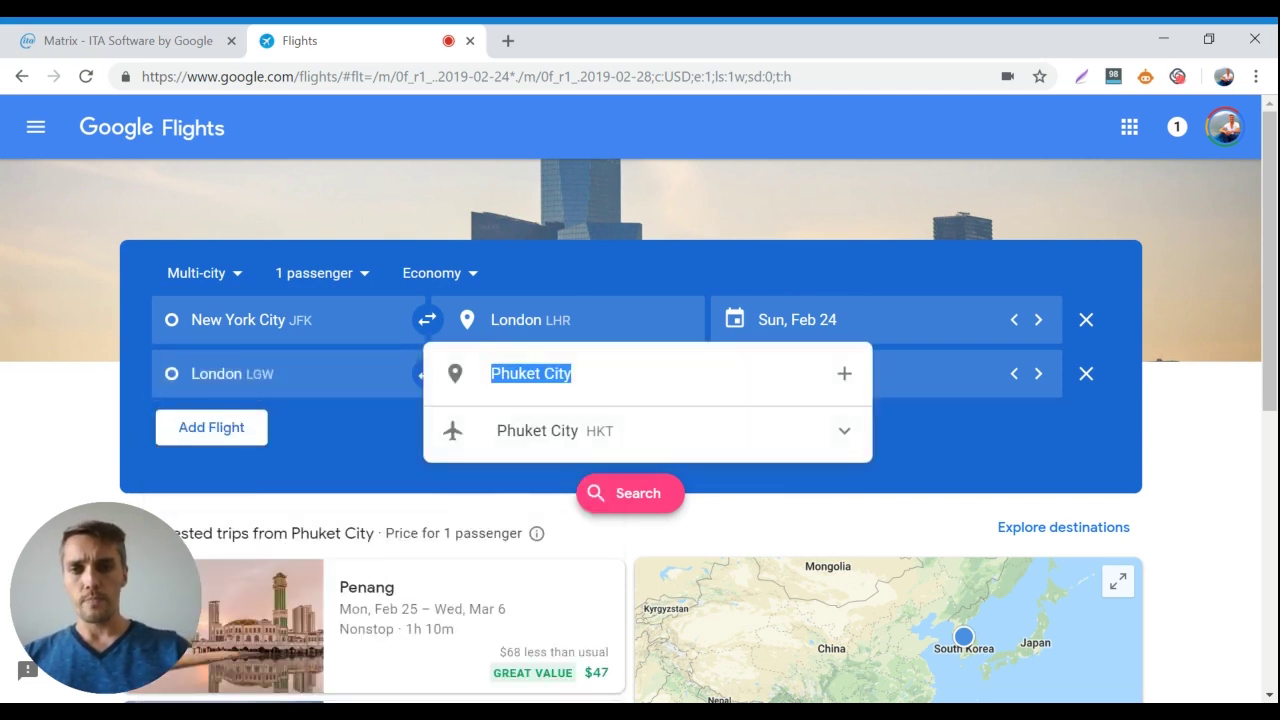
{"action": "type", "text": "jfk"}
{"action": "left_click", "coordinate": [589, 452]}
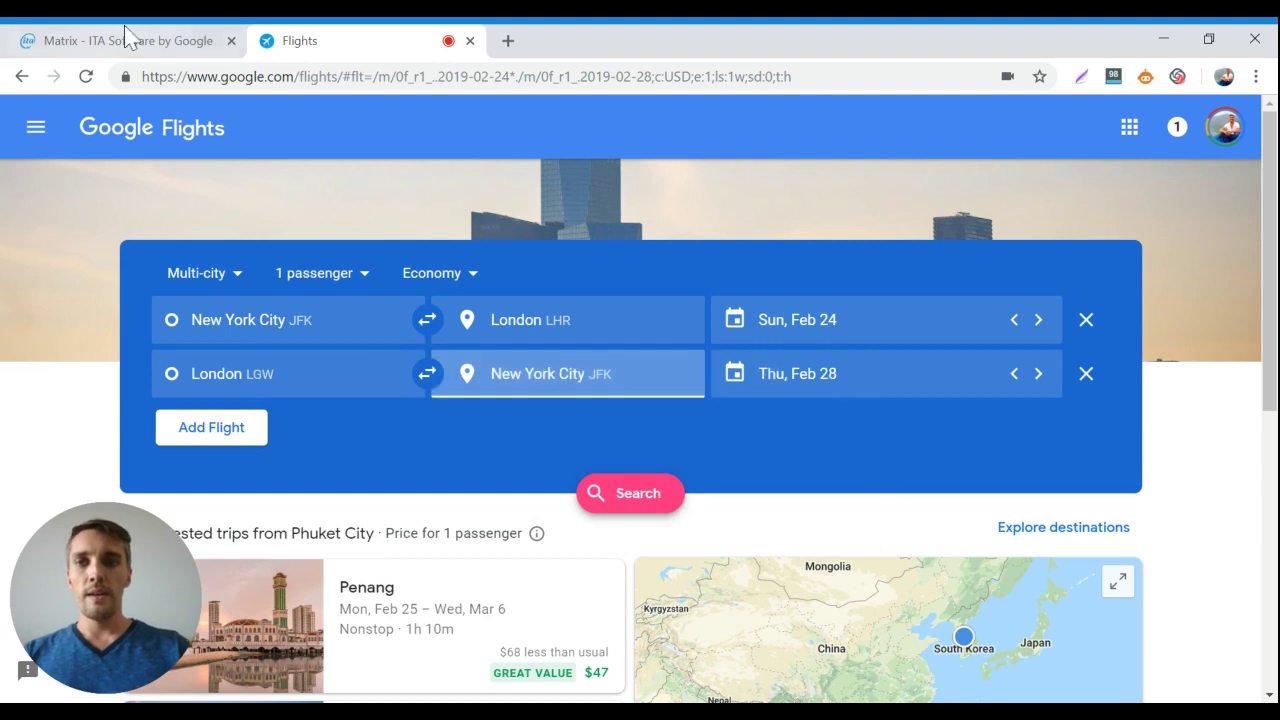
Check the dates in Matrix, then set the first flight to Tue, Mar 12
{"action": "left_click", "coordinate": [128, 38]}
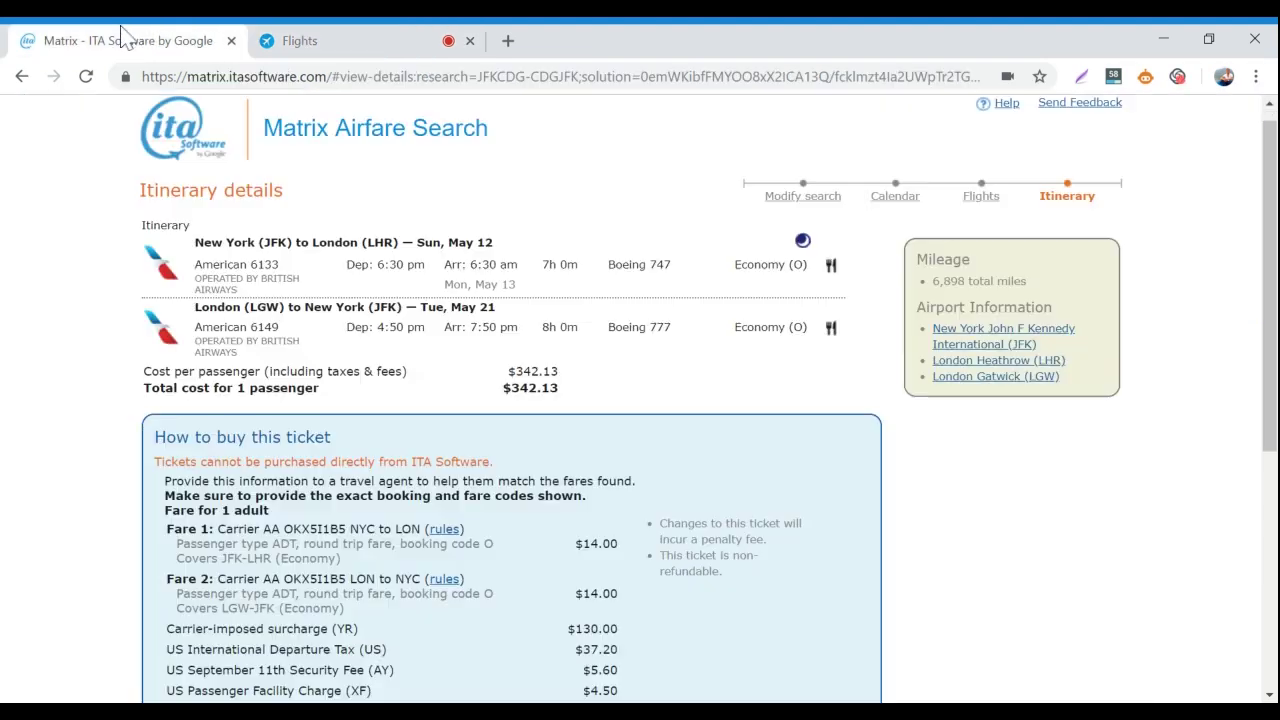
{"action": "left_click", "coordinate": [353, 38]}
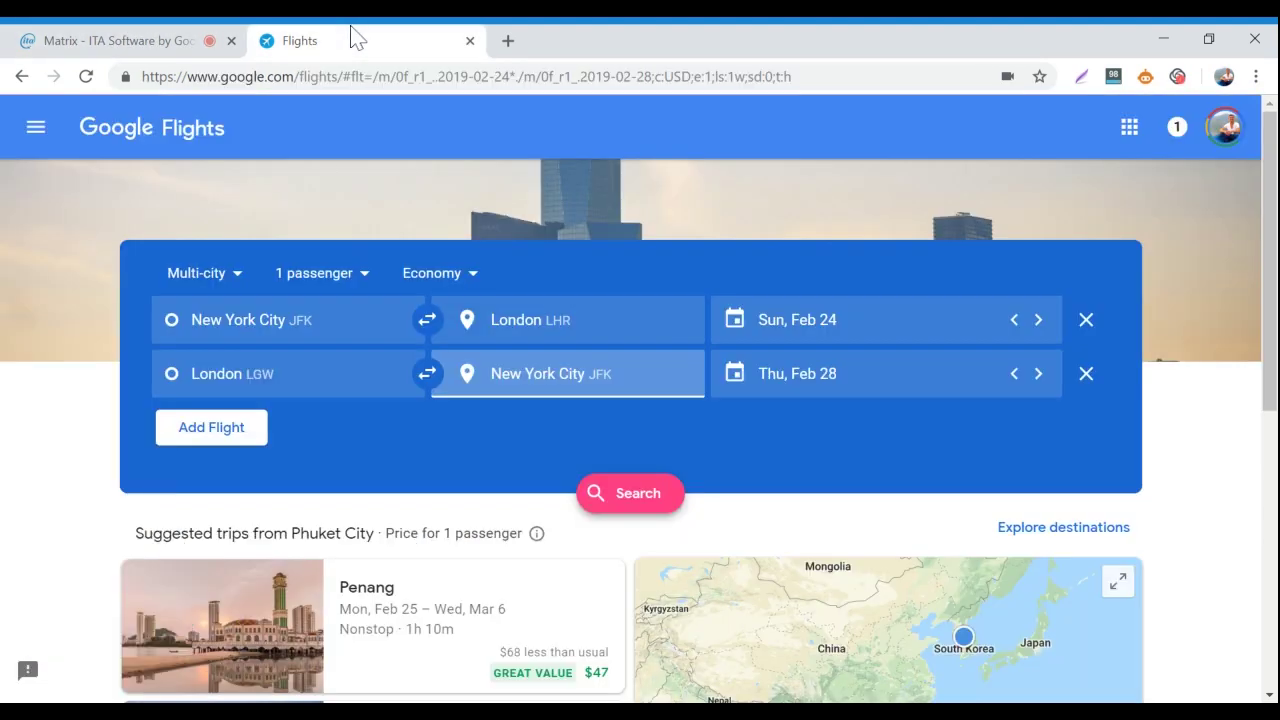
{"action": "left_click", "coordinate": [849, 321]}
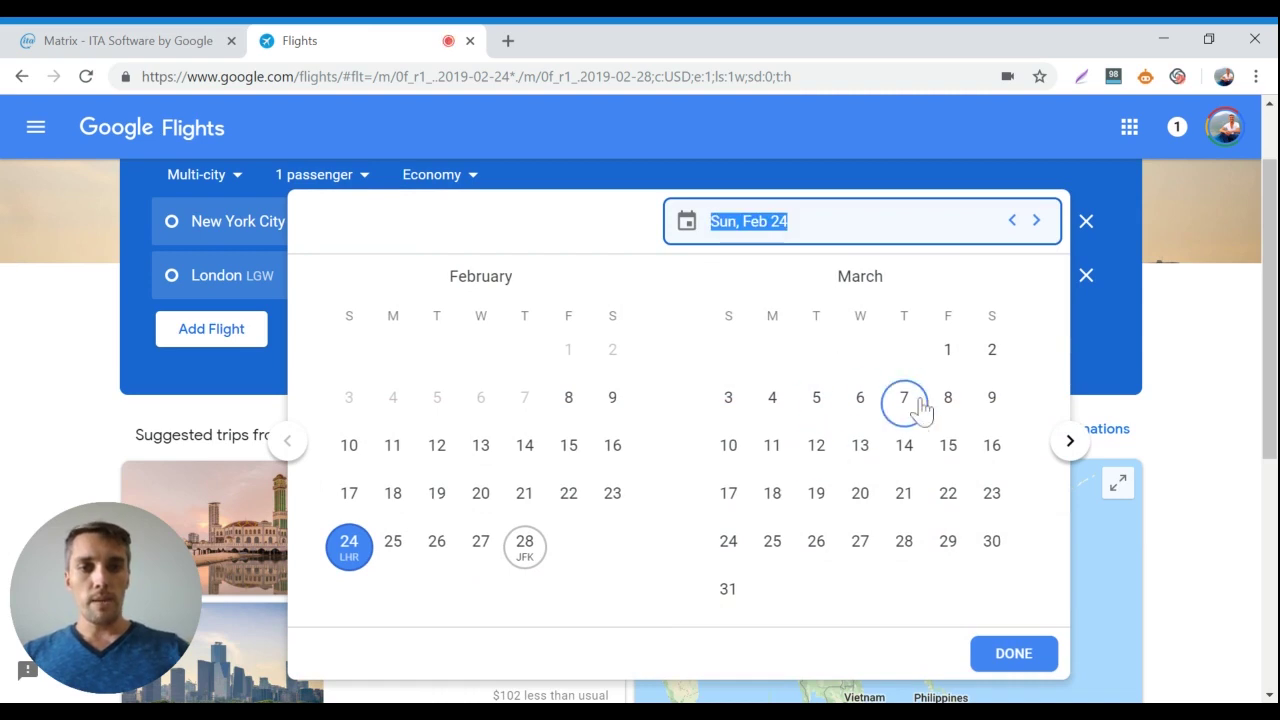
{"action": "left_click", "coordinate": [814, 450]}
{"action": "left_click", "coordinate": [910, 500]}
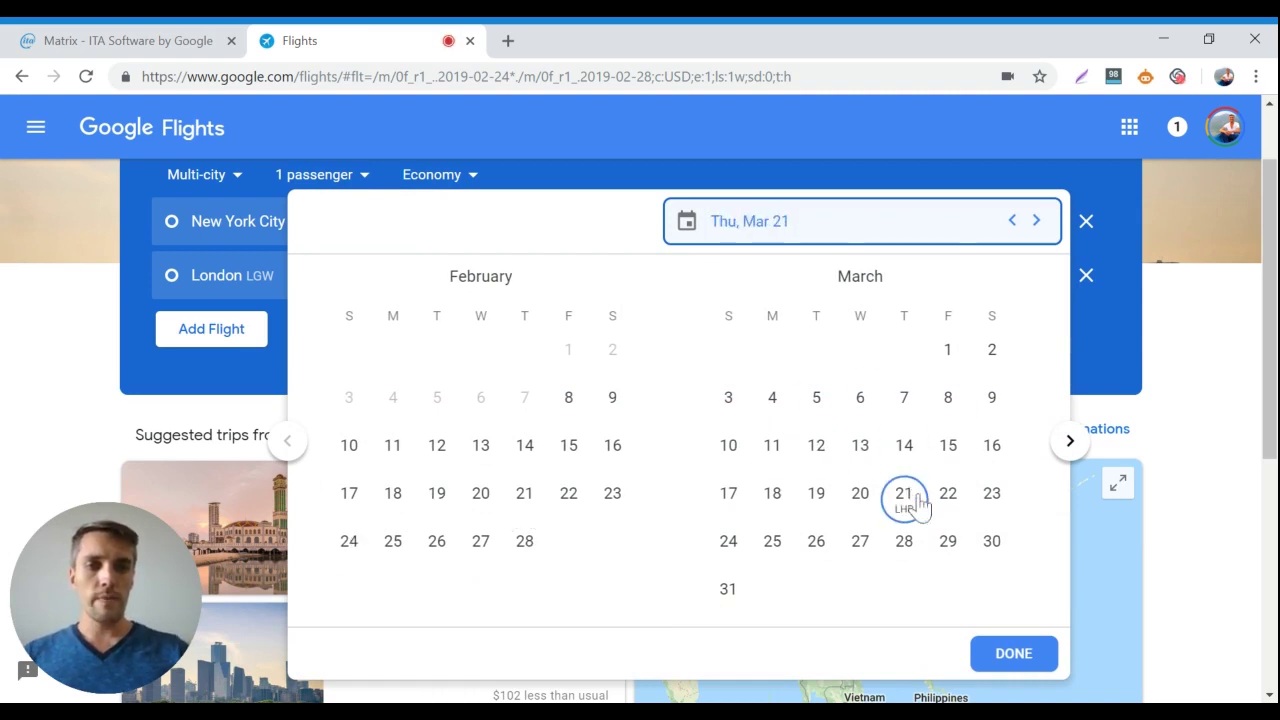
{"action": "left_click", "coordinate": [817, 450]}
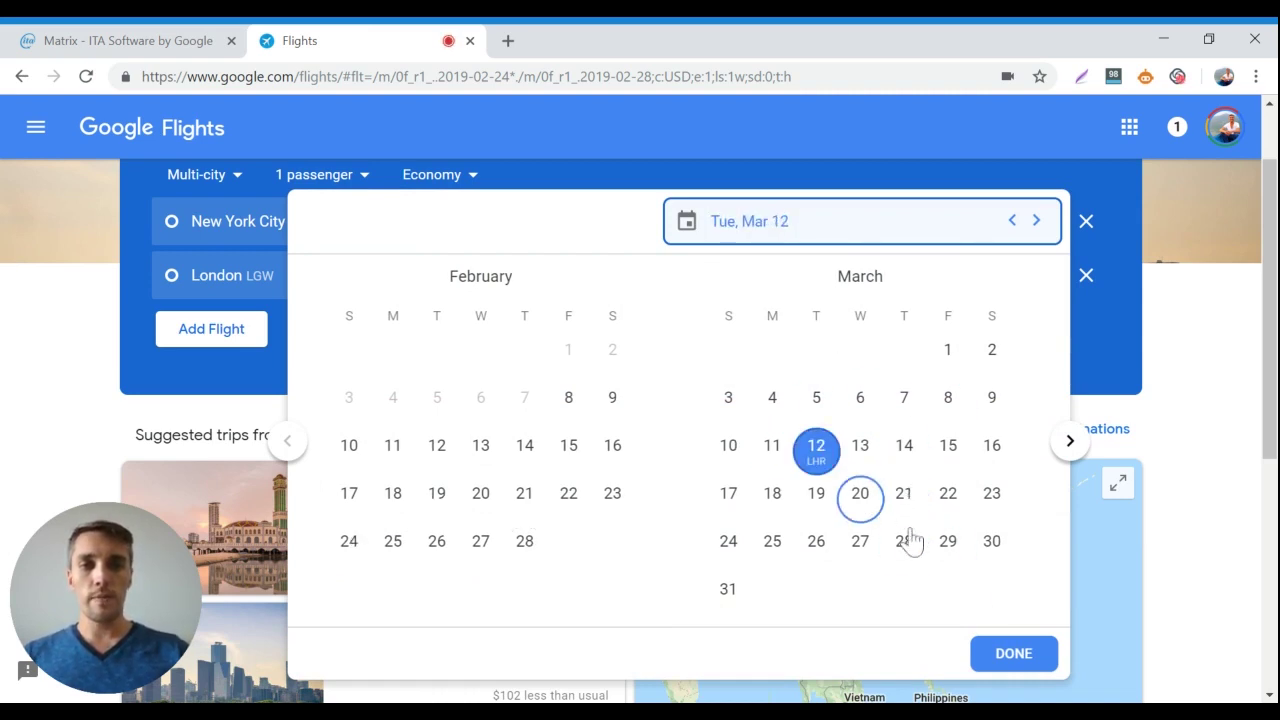
{"action": "left_click", "coordinate": [1012, 653]}
Set the return flight to Thu, Mar 21 and run the multi-city search
{"action": "left_click", "coordinate": [927, 289]}
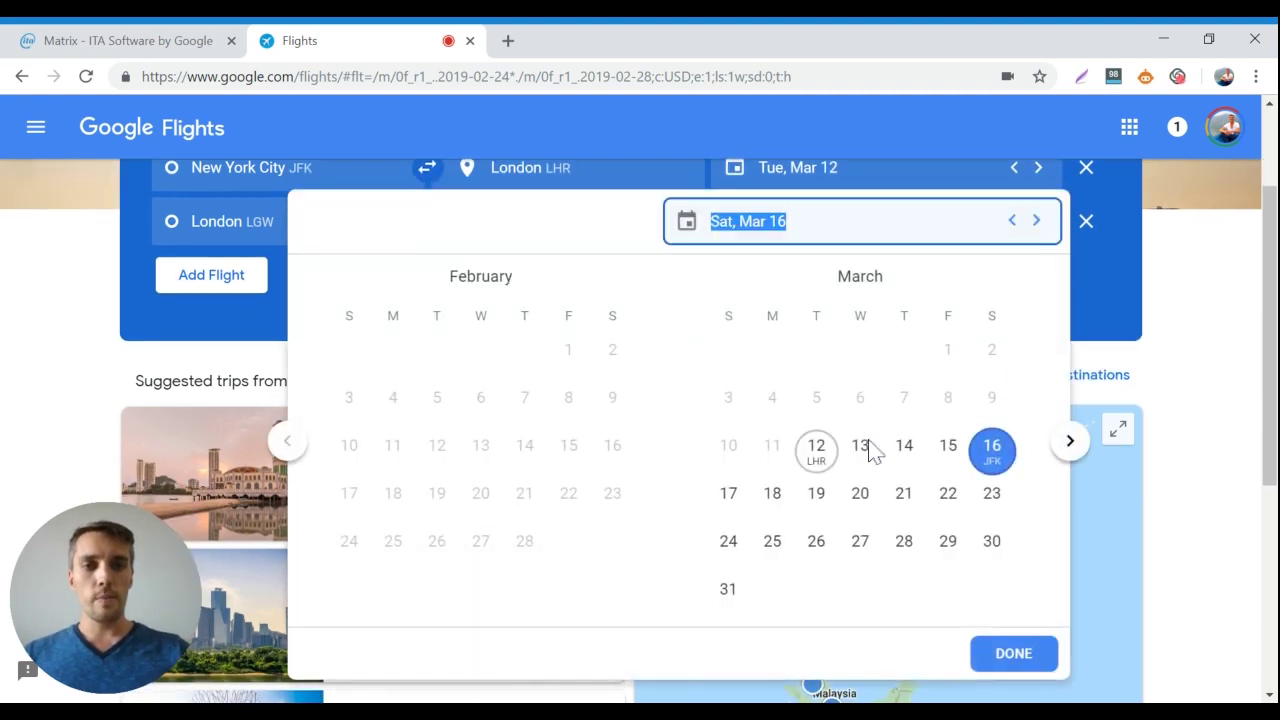
{"action": "left_click", "coordinate": [904, 500]}
{"action": "left_click", "coordinate": [1030, 660]}
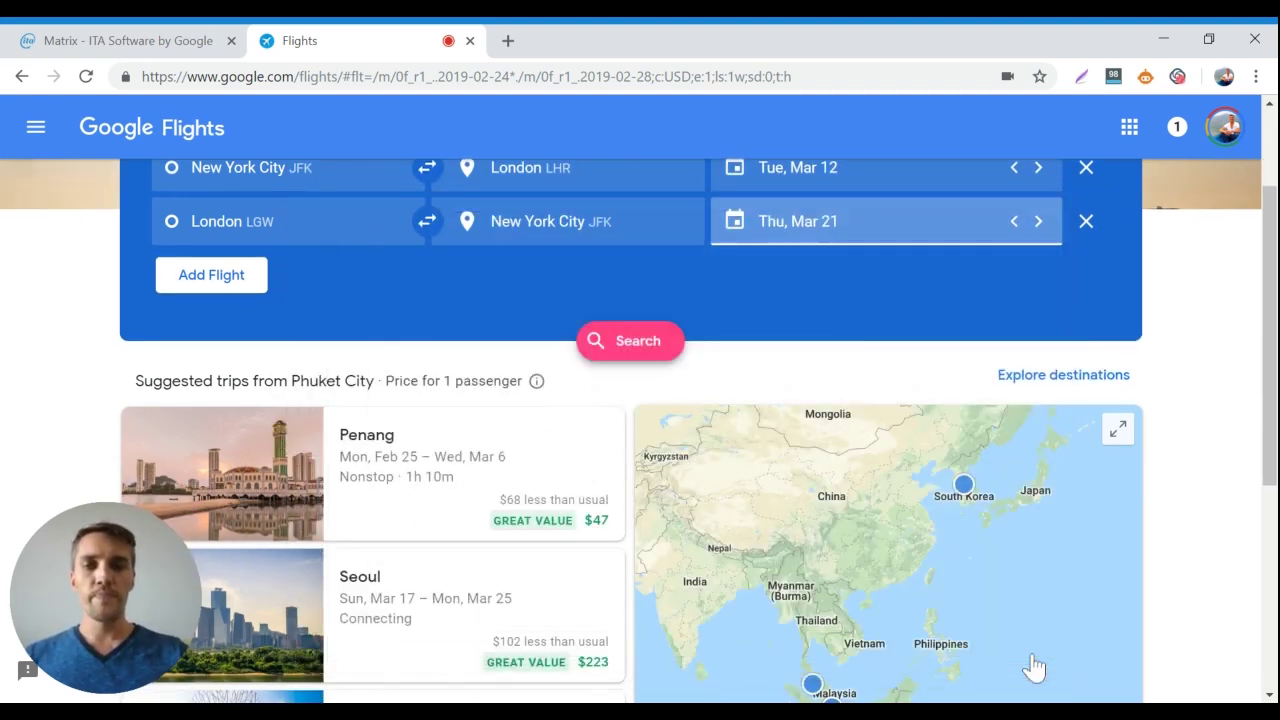
{"action": "scroll", "coordinate": [628, 303], "scroll_direction": "up", "scroll_amount": 2}
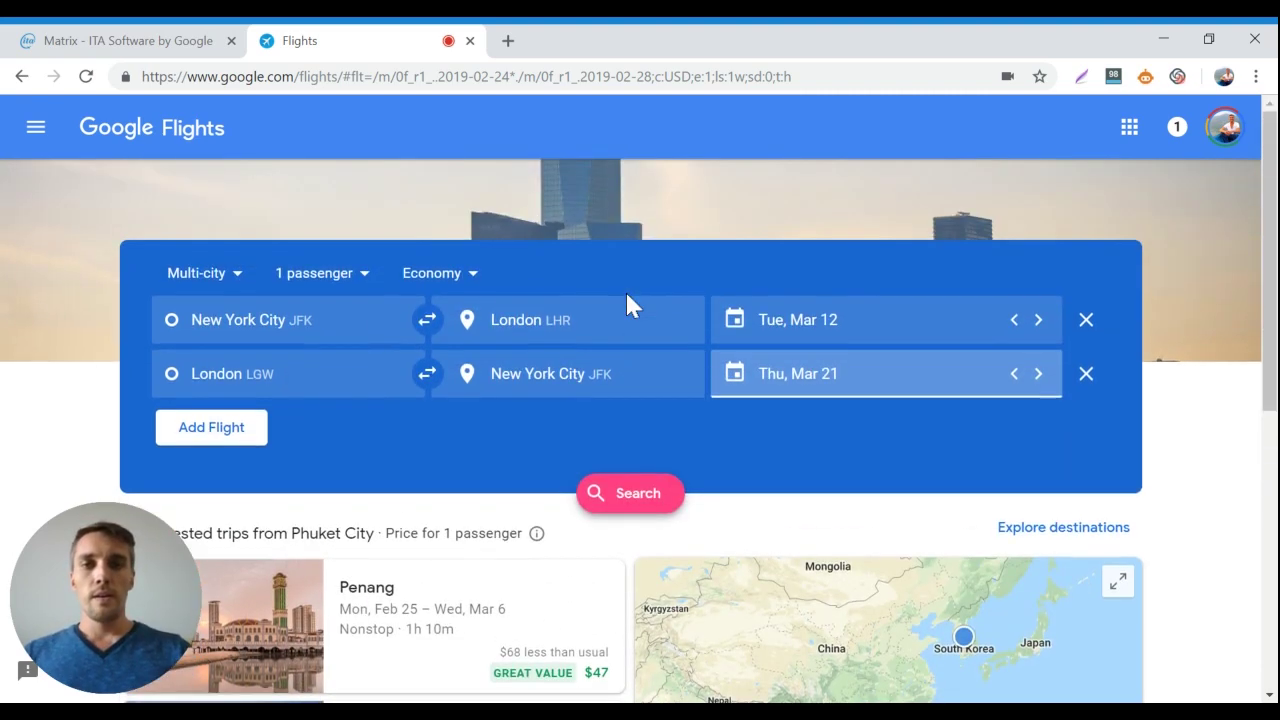
{"action": "left_click", "coordinate": [638, 494]}
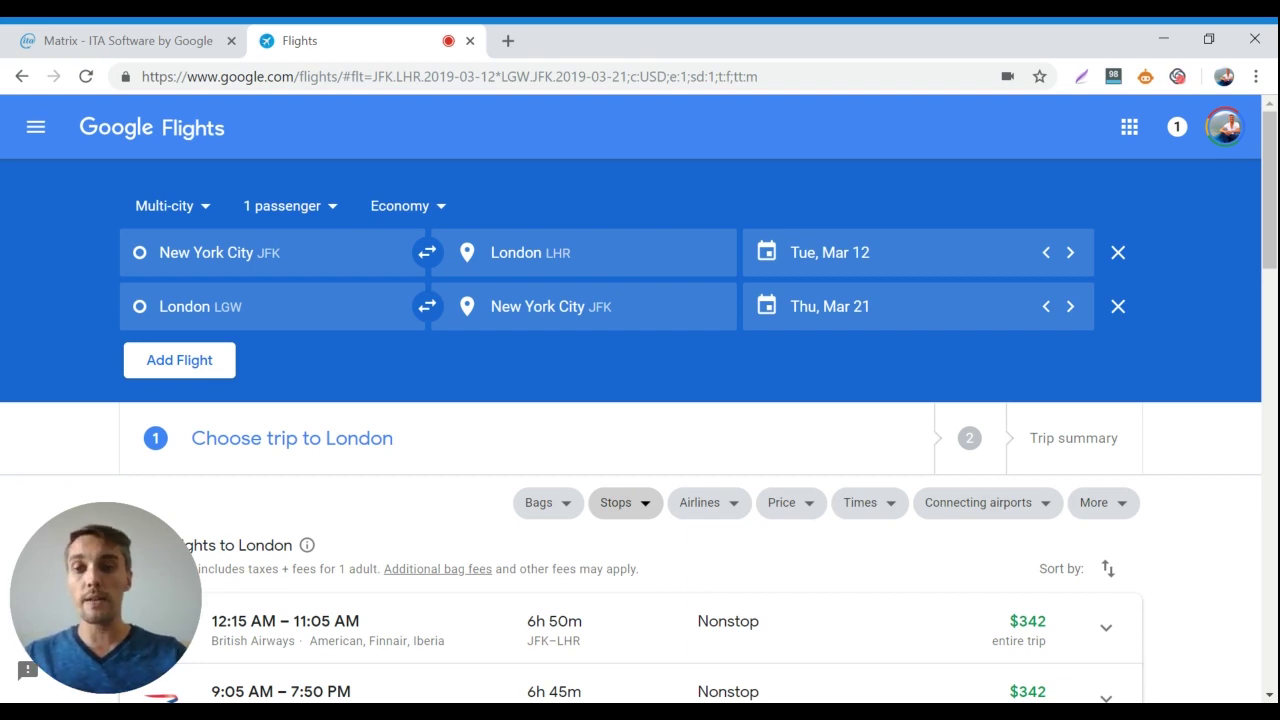
{"action": "scroll", "coordinate": [620, 500], "scroll_direction": "down", "scroll_amount": 3}
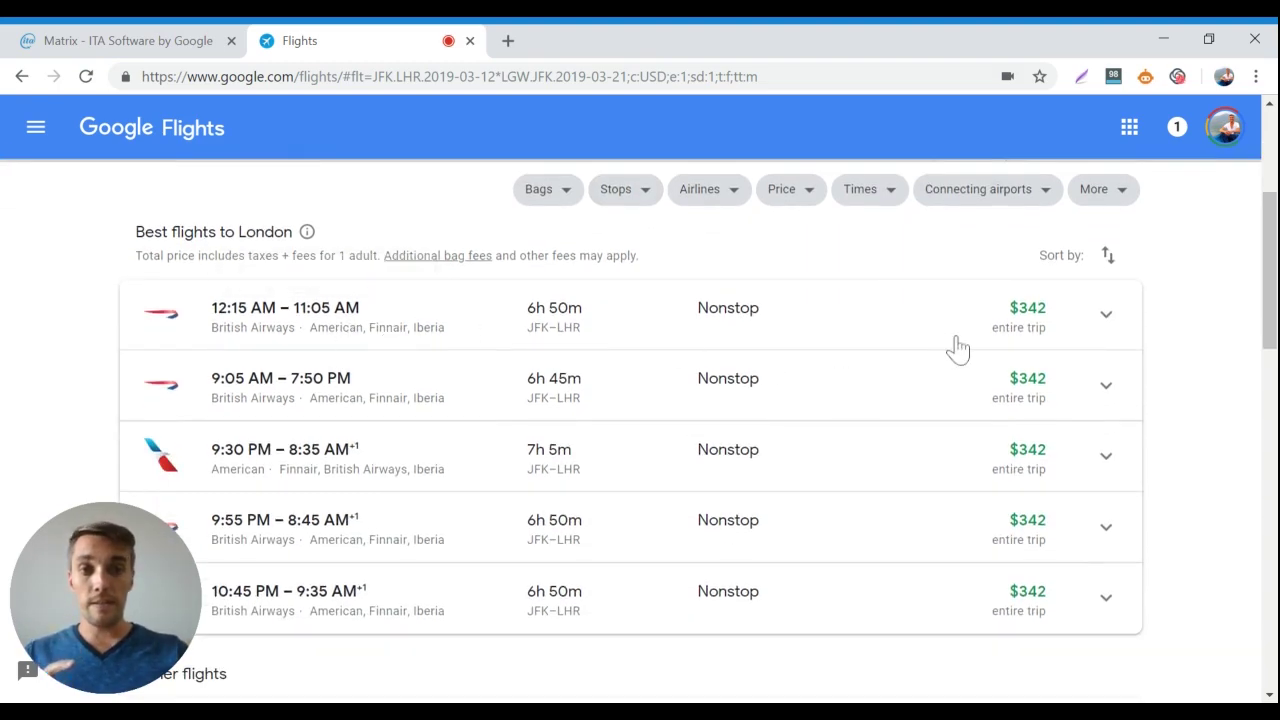
{"action": "left_click", "coordinate": [190, 40]}
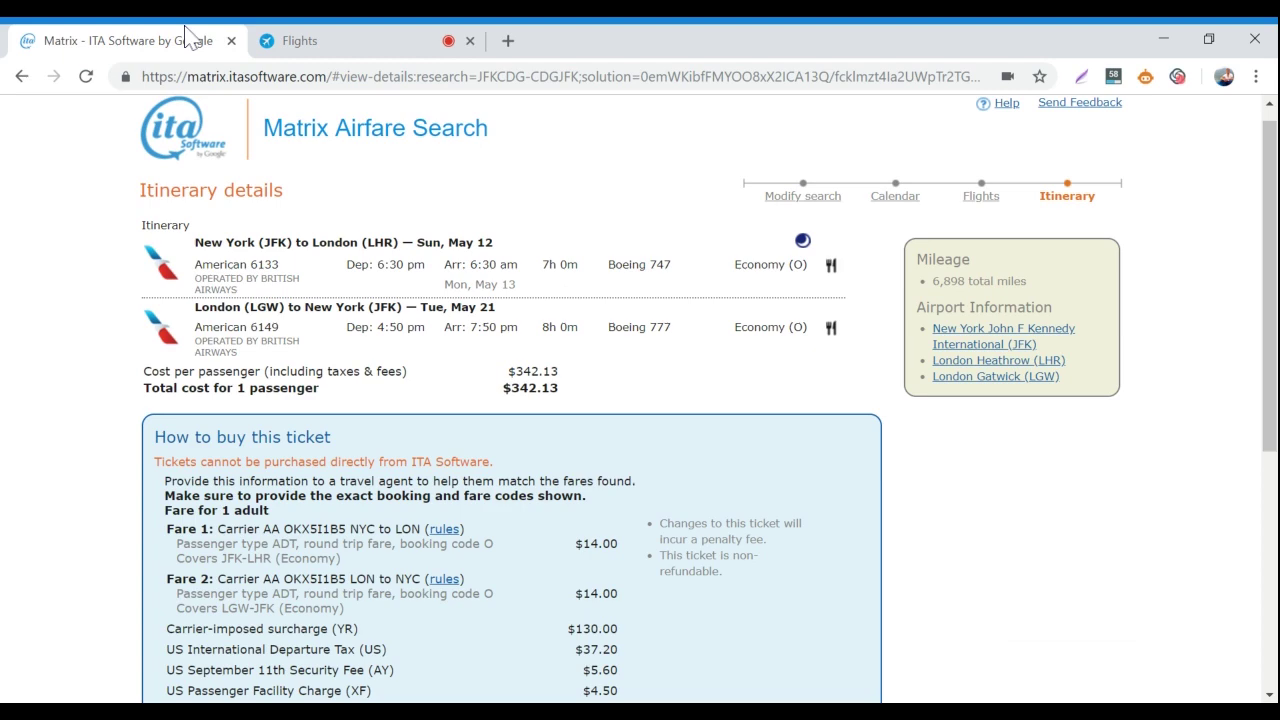
{"action": "left_click", "coordinate": [420, 40]}
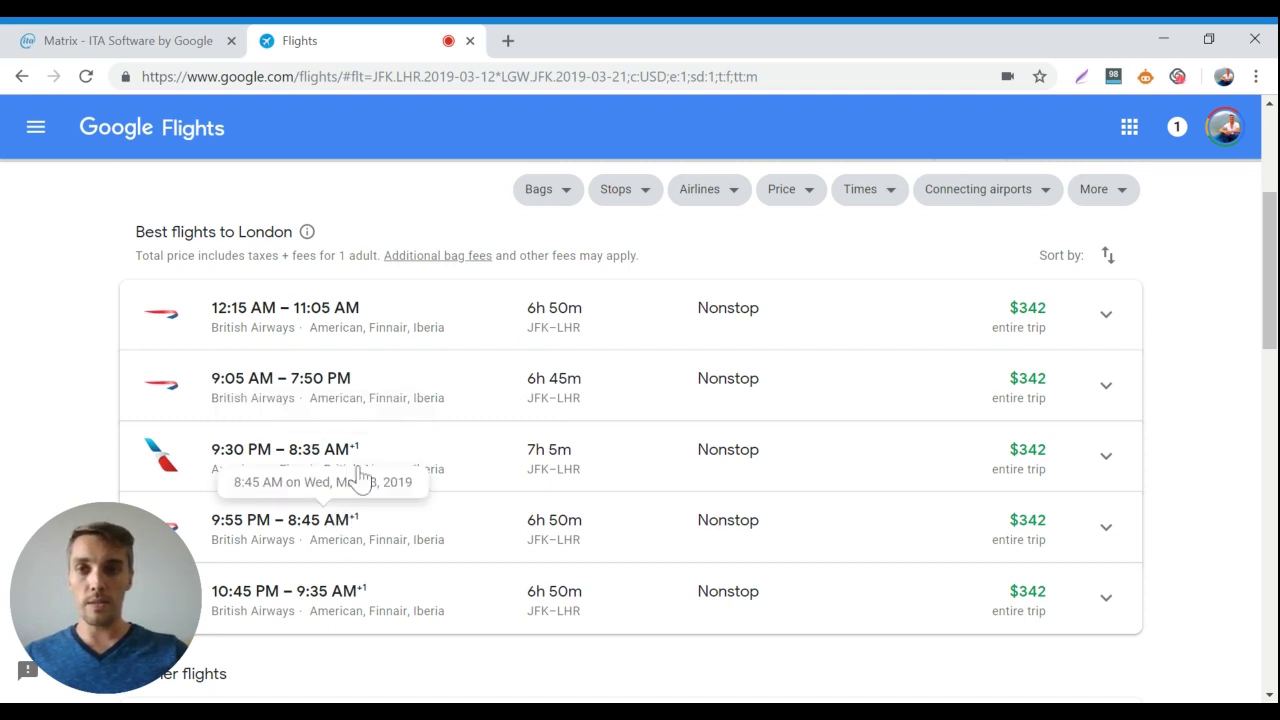
{"action": "left_click", "coordinate": [160, 38]}
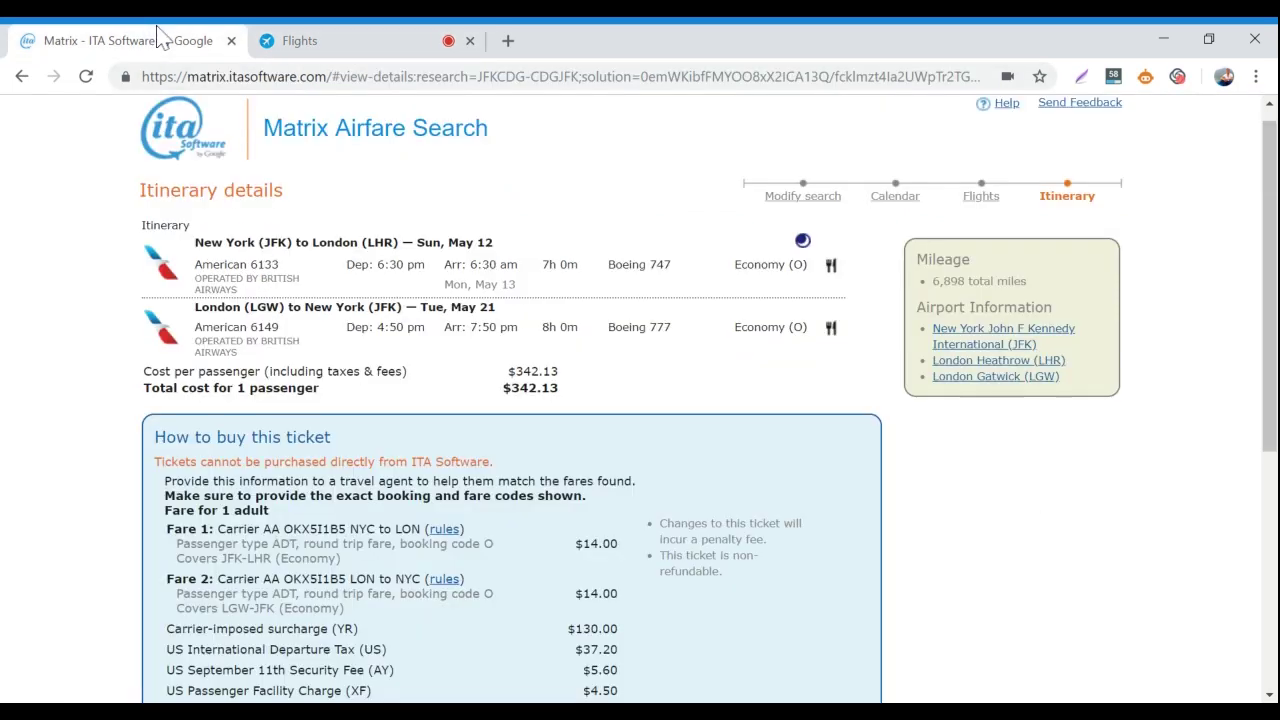
{"action": "left_click", "coordinate": [388, 38]}
{"action": "scroll", "coordinate": [399, 357], "scroll_direction": "down", "scroll_amount": 2}
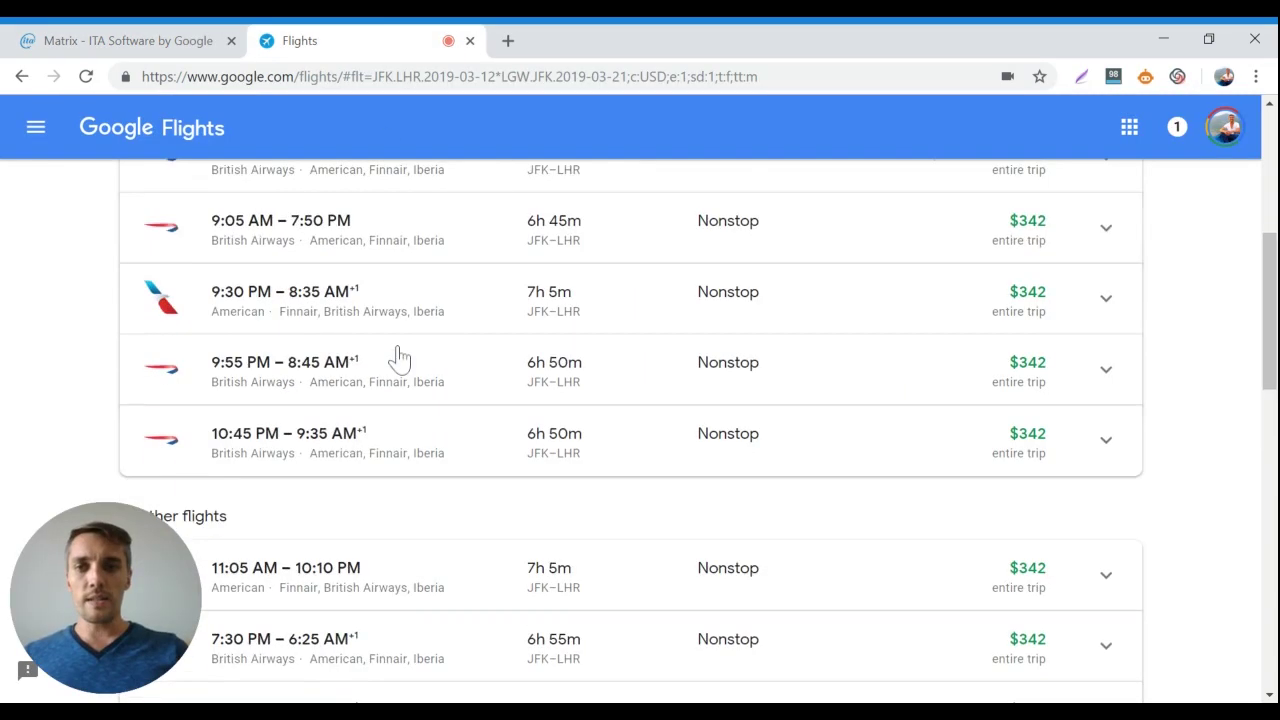
{"action": "scroll", "coordinate": [399, 357], "scroll_direction": "down", "scroll_amount": 4}
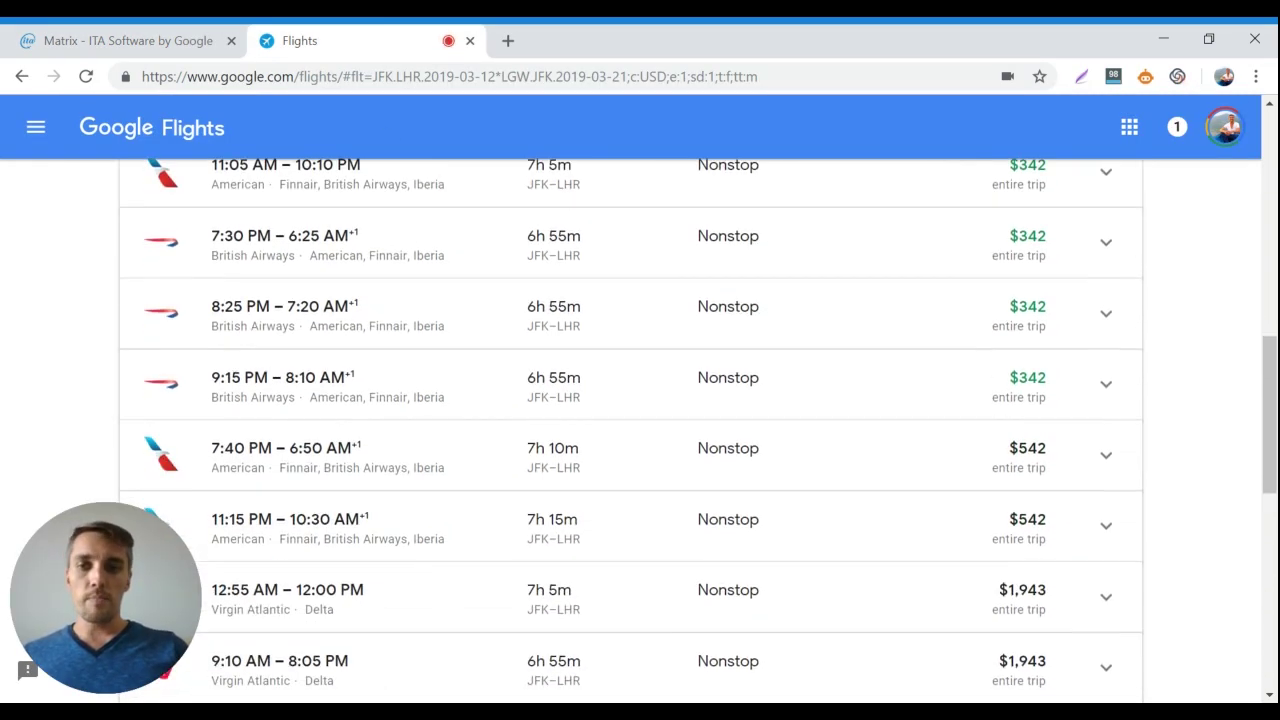
{"action": "scroll", "coordinate": [630, 430], "scroll_direction": "down", "scroll_amount": 1}
{"action": "scroll", "coordinate": [630, 430], "scroll_direction": "up", "scroll_amount": 3}
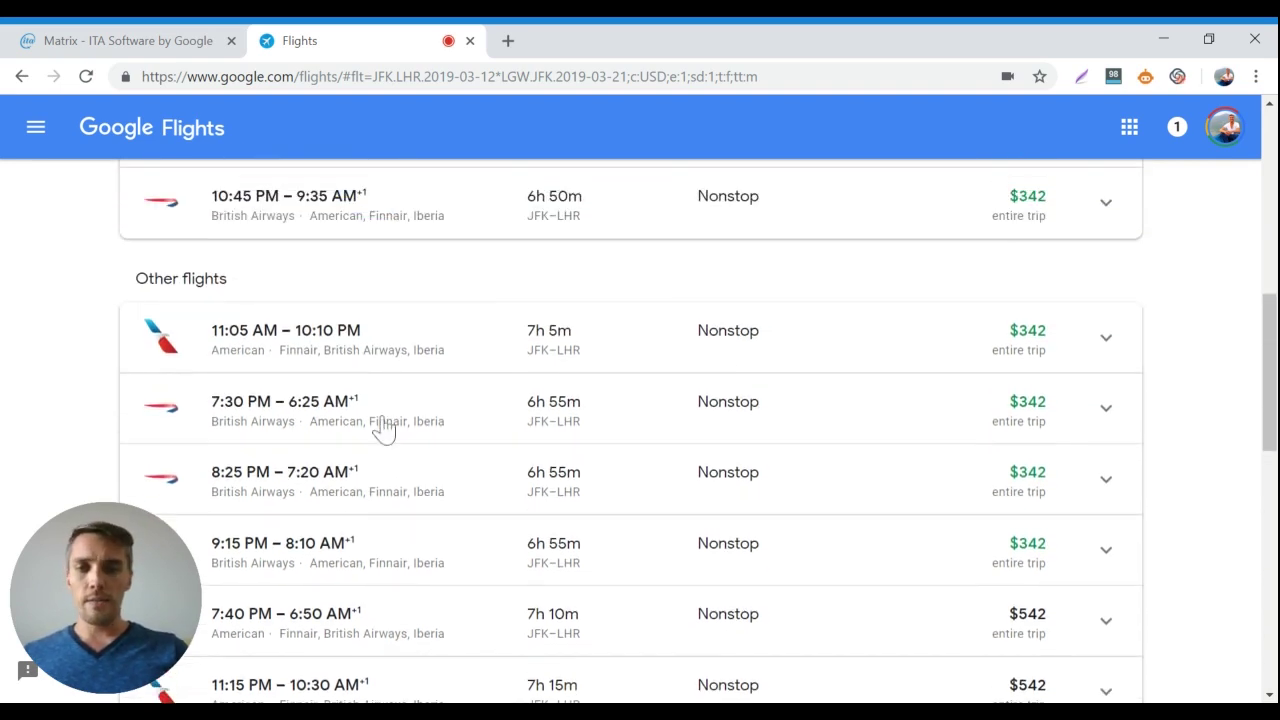
{"action": "scroll", "coordinate": [383, 428], "scroll_direction": "up", "scroll_amount": 1}
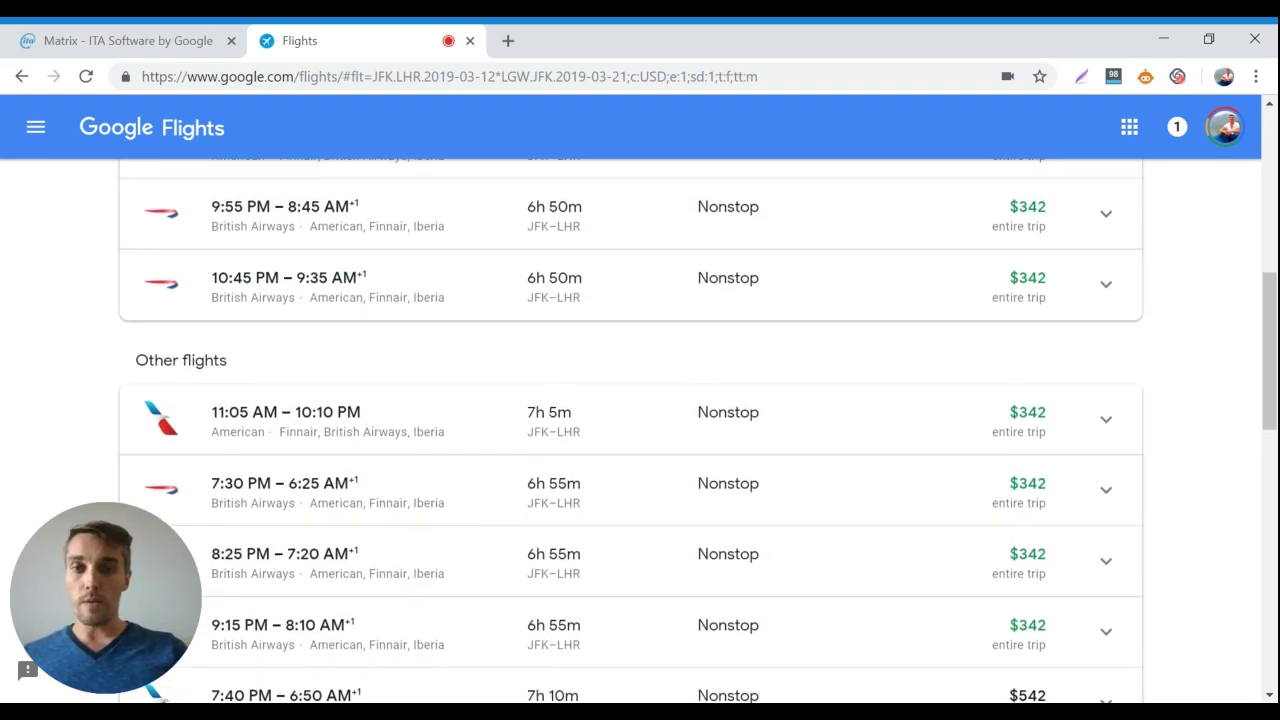
{"action": "scroll", "coordinate": [640, 430], "scroll_direction": "up", "scroll_amount": 3}
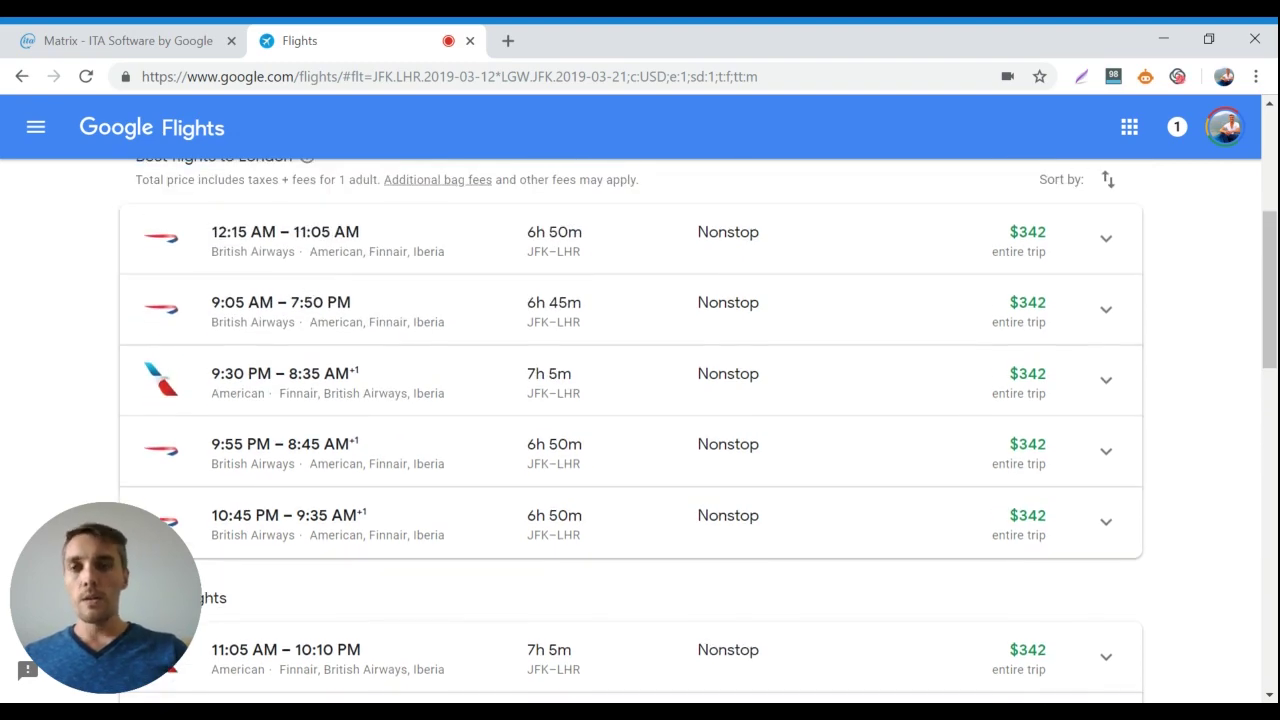
{"action": "left_click", "coordinate": [171, 40]}
{"action": "left_click", "coordinate": [341, 38]}
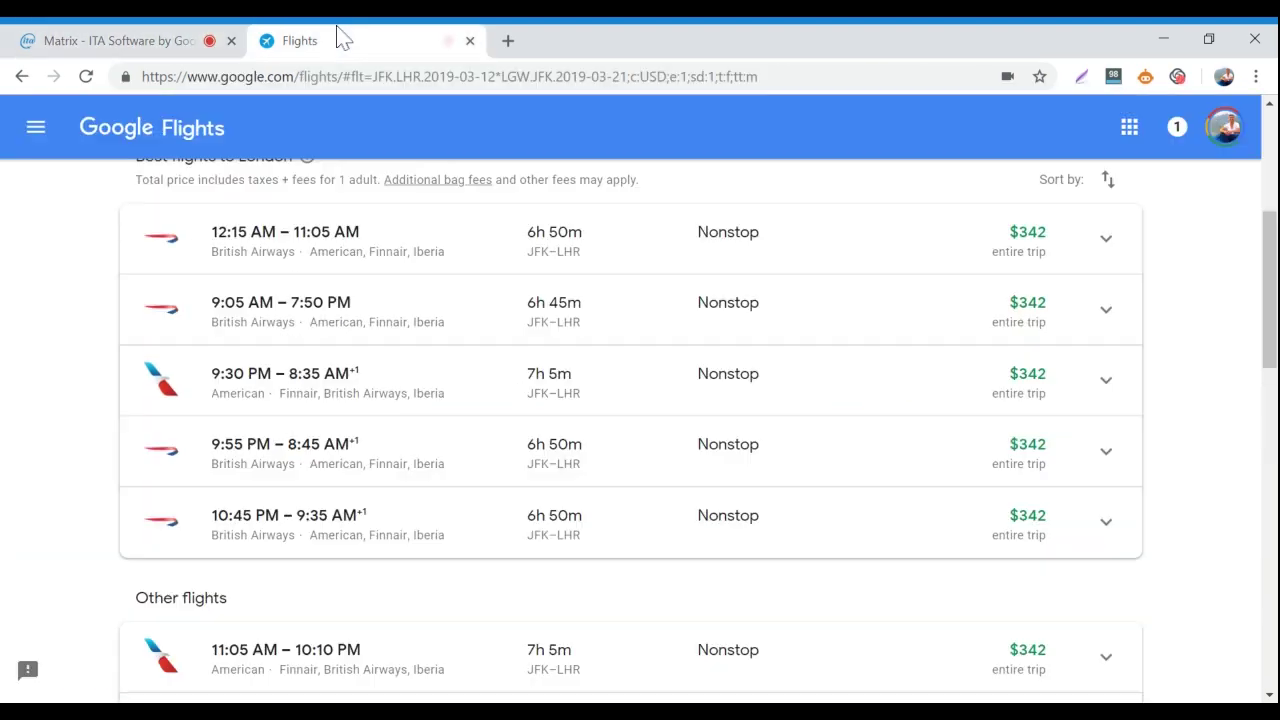
{"action": "scroll", "coordinate": [351, 303], "scroll_direction": "up", "scroll_amount": 2}
{"action": "scroll", "coordinate": [365, 320], "scroll_direction": "down", "scroll_amount": 1}
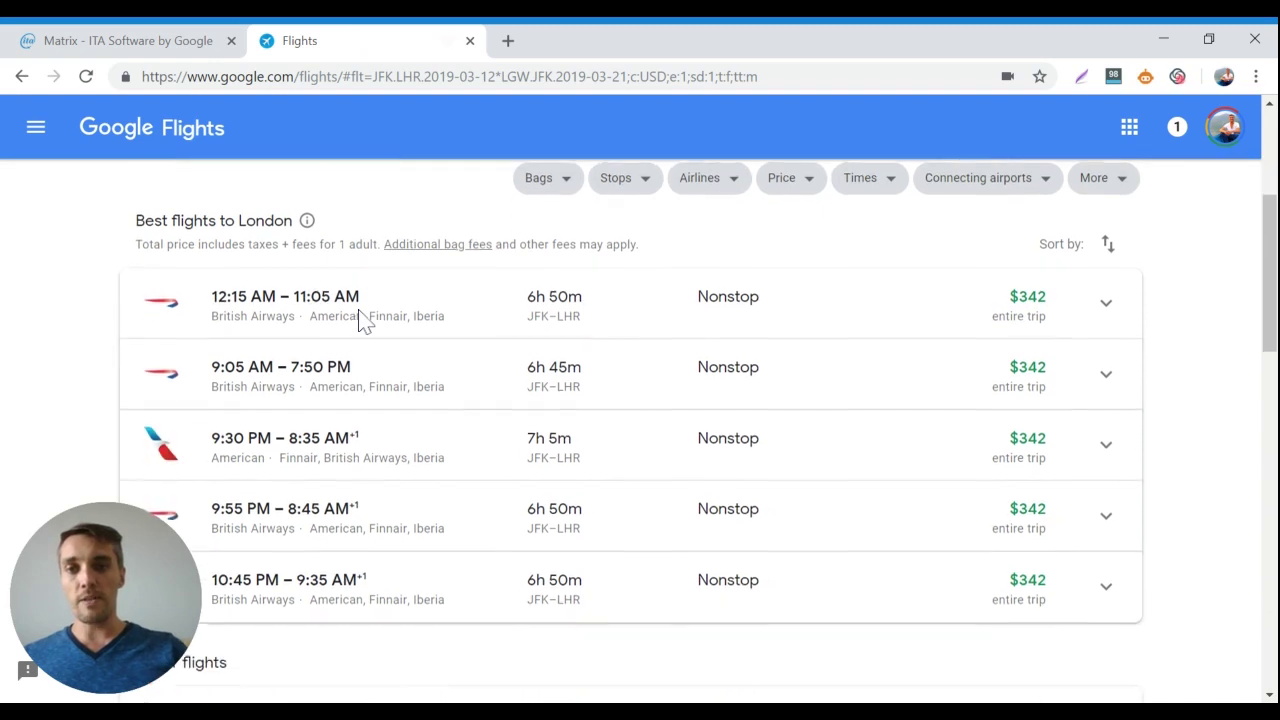
Choose the 9:05 AM JFK–LHR outbound and the 4:45 PM LGW–JFK return flights
{"action": "left_click", "coordinate": [386, 395]}
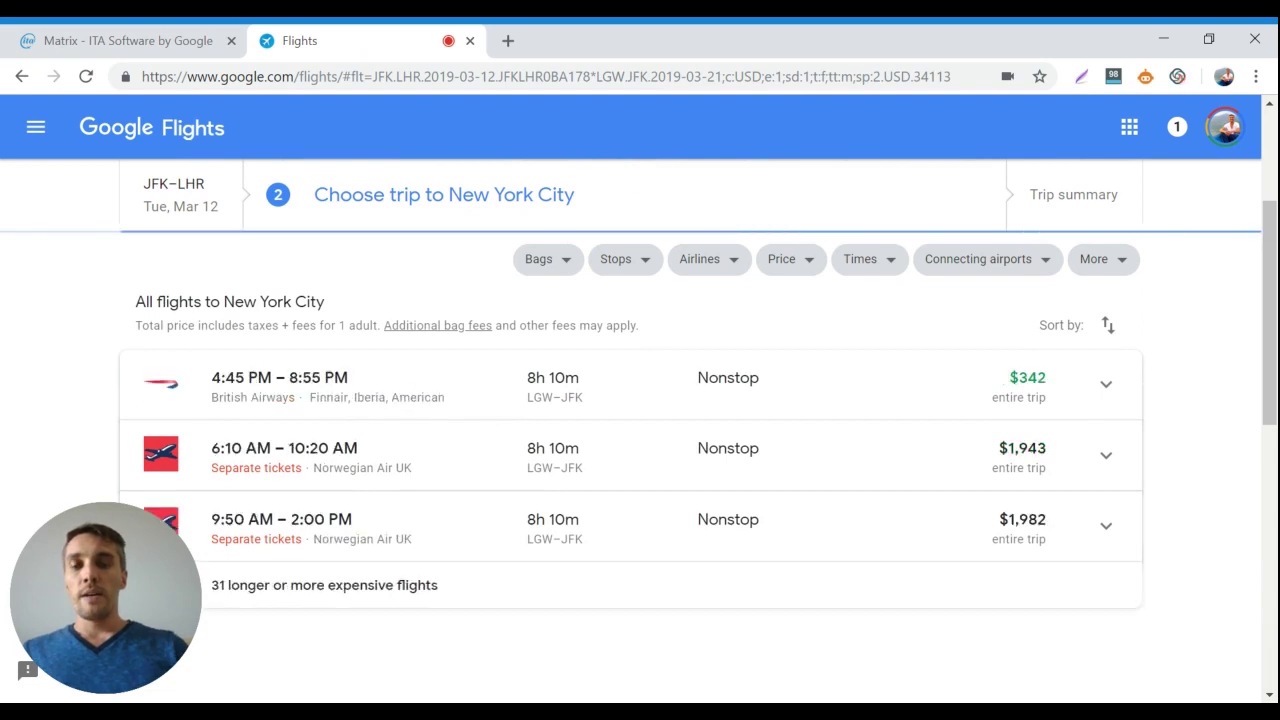
{"action": "left_click", "coordinate": [430, 390]}
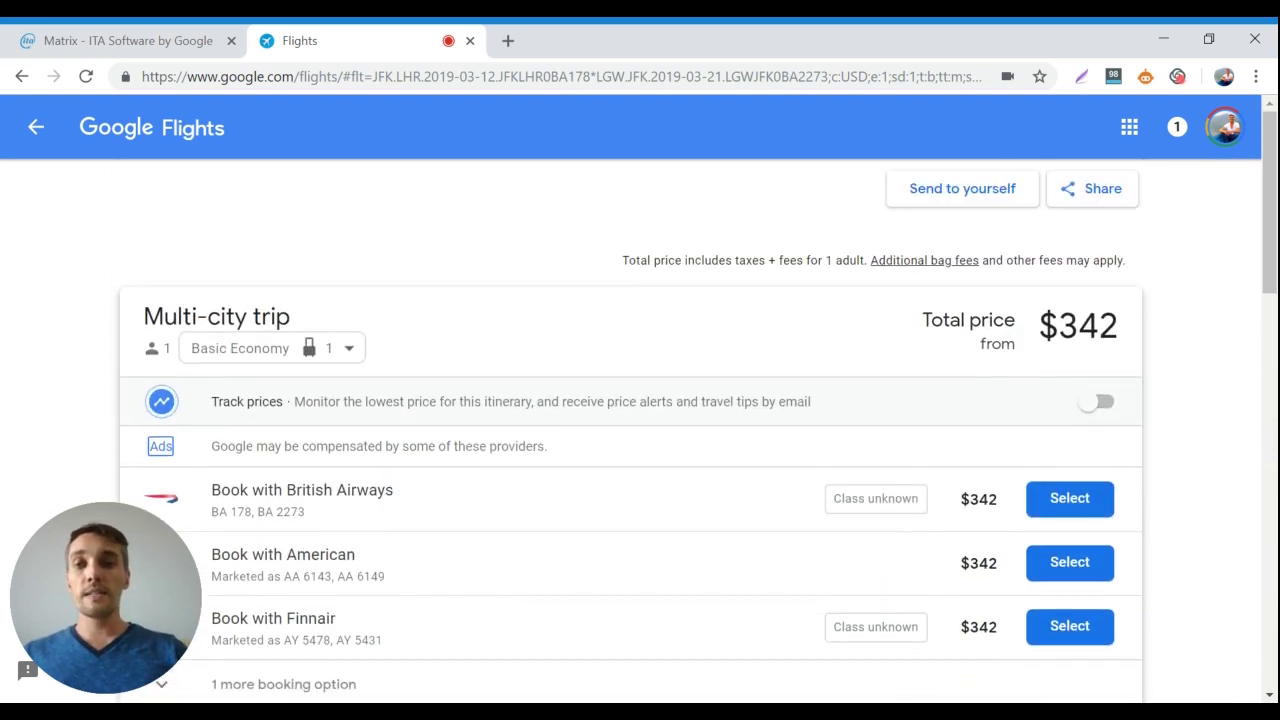
{"action": "scroll", "coordinate": [830, 425], "scroll_direction": "down", "scroll_amount": 1}
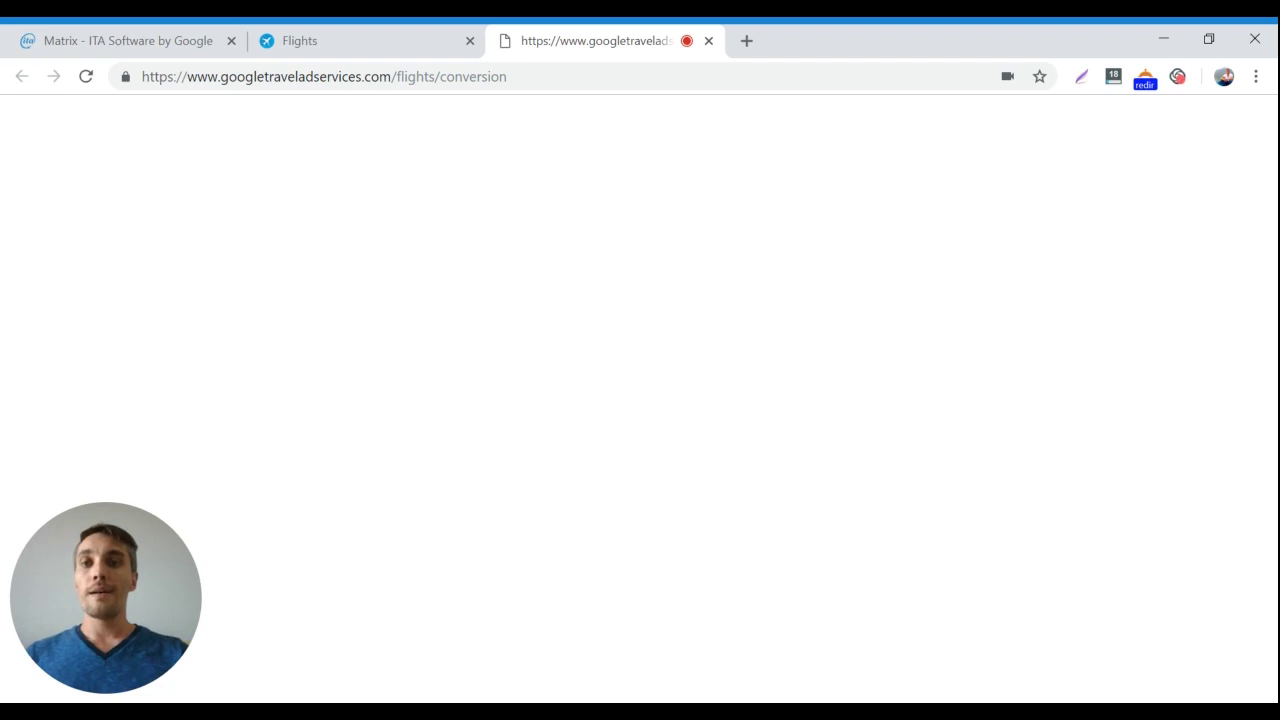
Load the aa.com passenger page and compare the $342 Basic Economy fare with $652 Main Cabin
{"action": "left_click", "coordinate": [550, 76]}
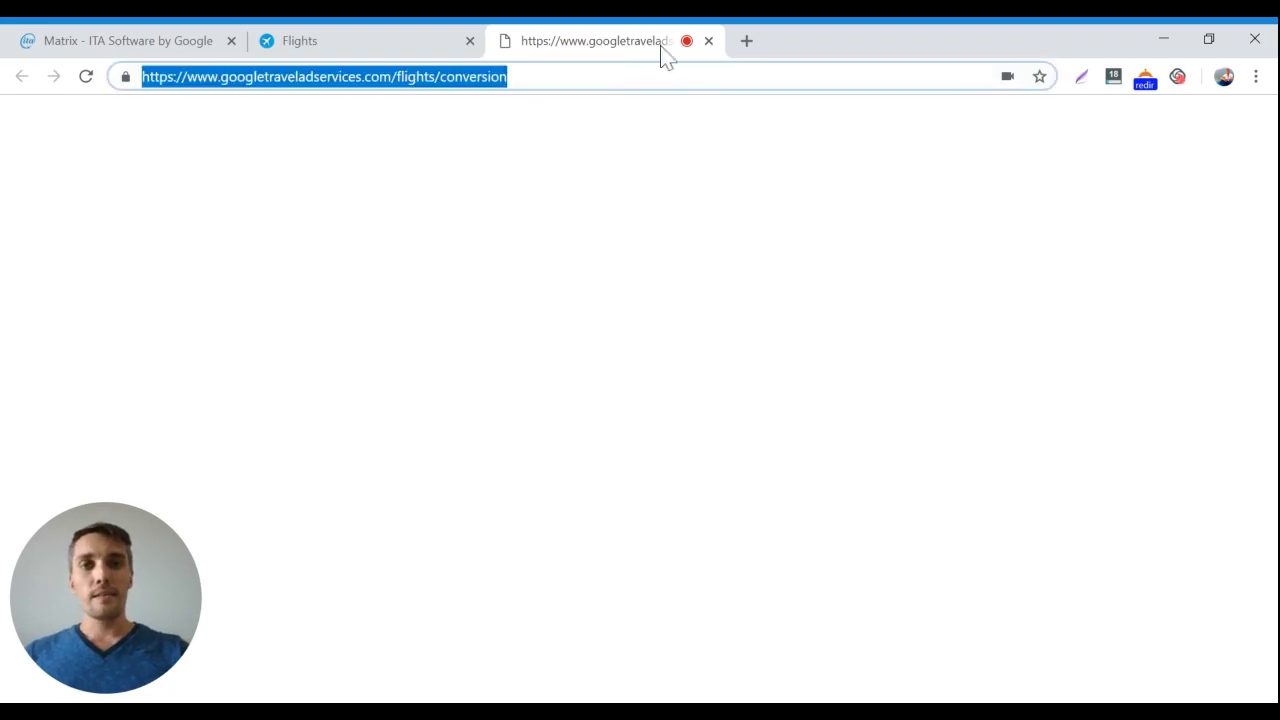
{"action": "left_click", "coordinate": [709, 44]}
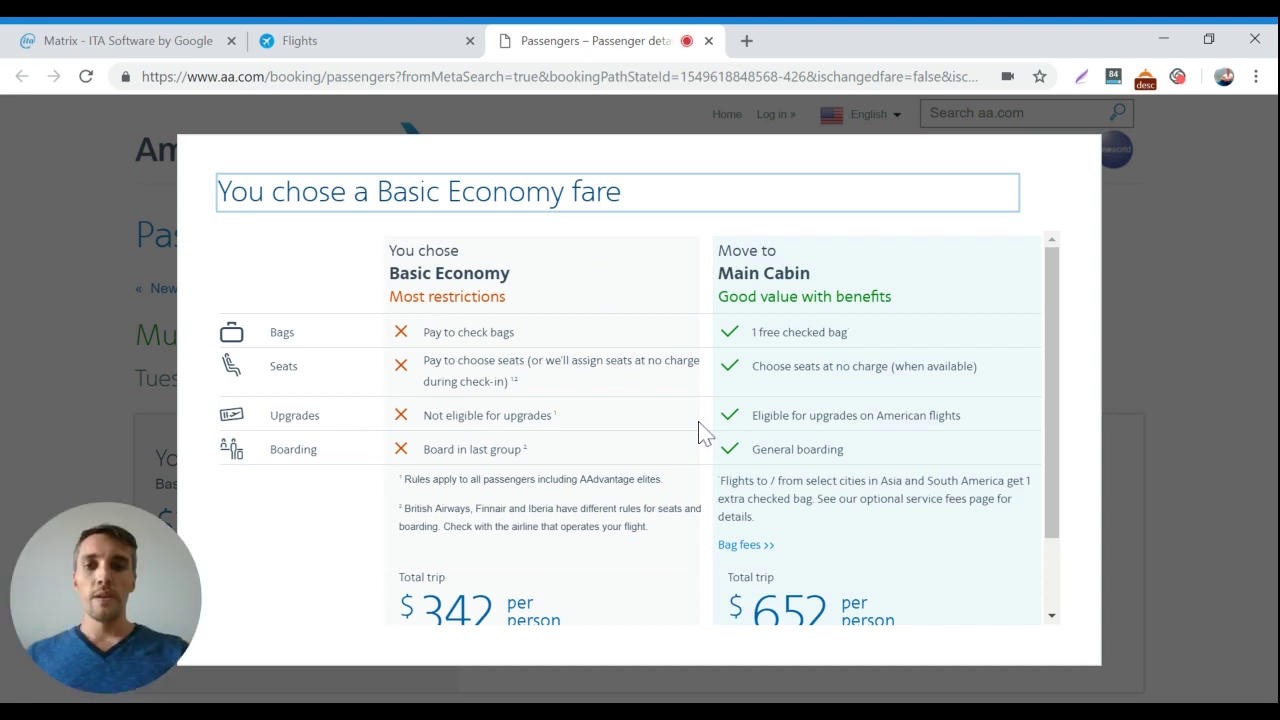
{"action": "scroll", "coordinate": [700, 429], "scroll_direction": "down", "scroll_amount": 1}
{"action": "scroll", "coordinate": [639, 428], "scroll_direction": "up", "scroll_amount": 1}
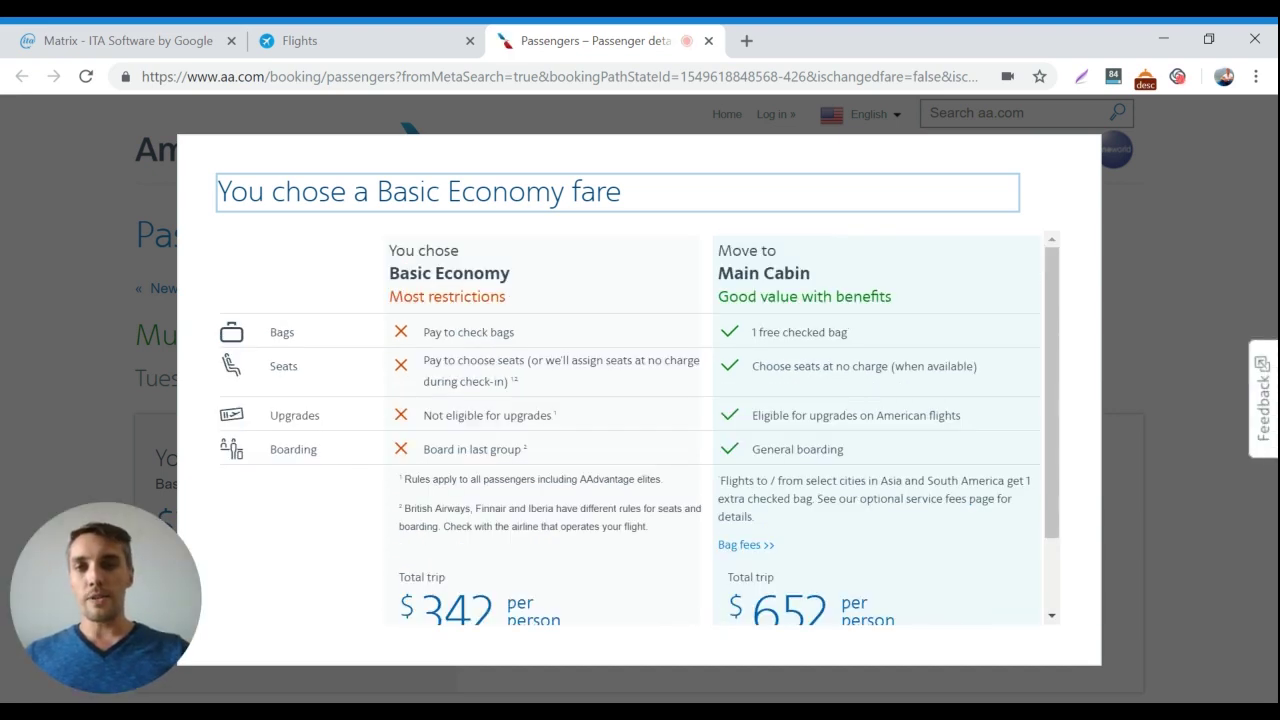
{"action": "scroll", "coordinate": [639, 428], "scroll_direction": "down", "scroll_amount": 1}
{"action": "scroll", "coordinate": [571, 560], "scroll_direction": "down", "scroll_amount": 1}
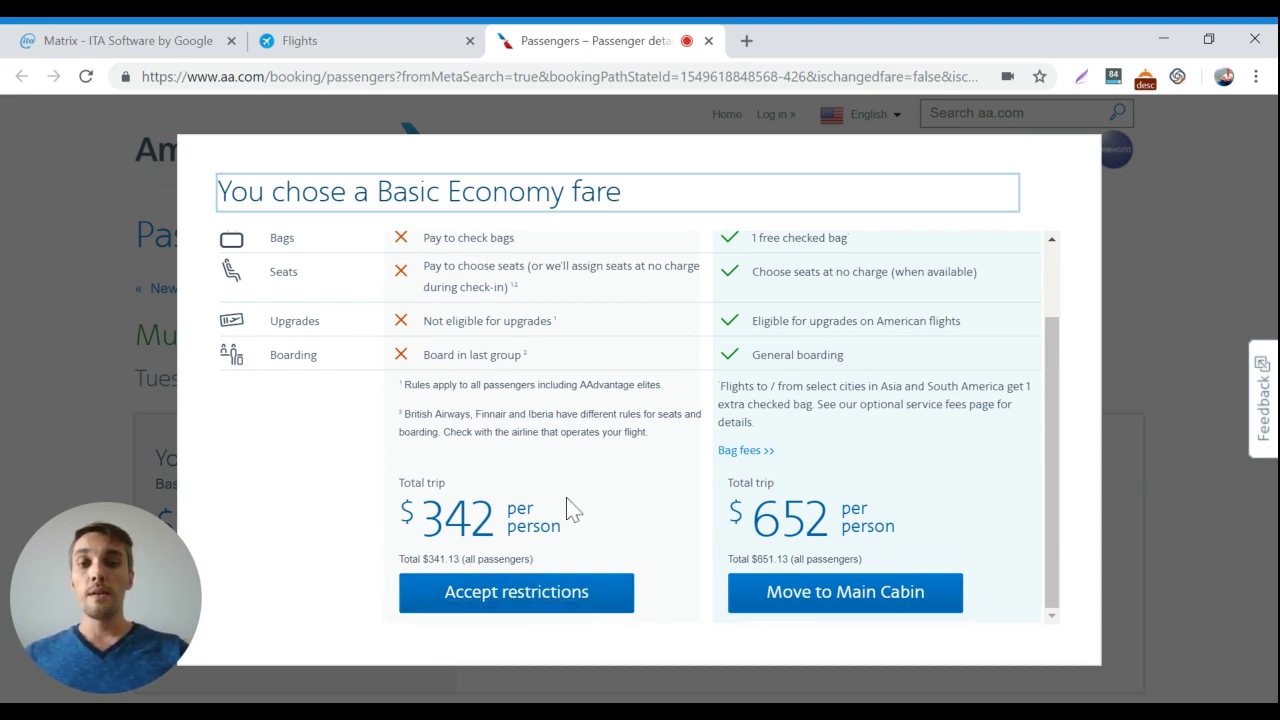
{"action": "scroll", "coordinate": [566, 508], "scroll_direction": "up", "scroll_amount": 2}
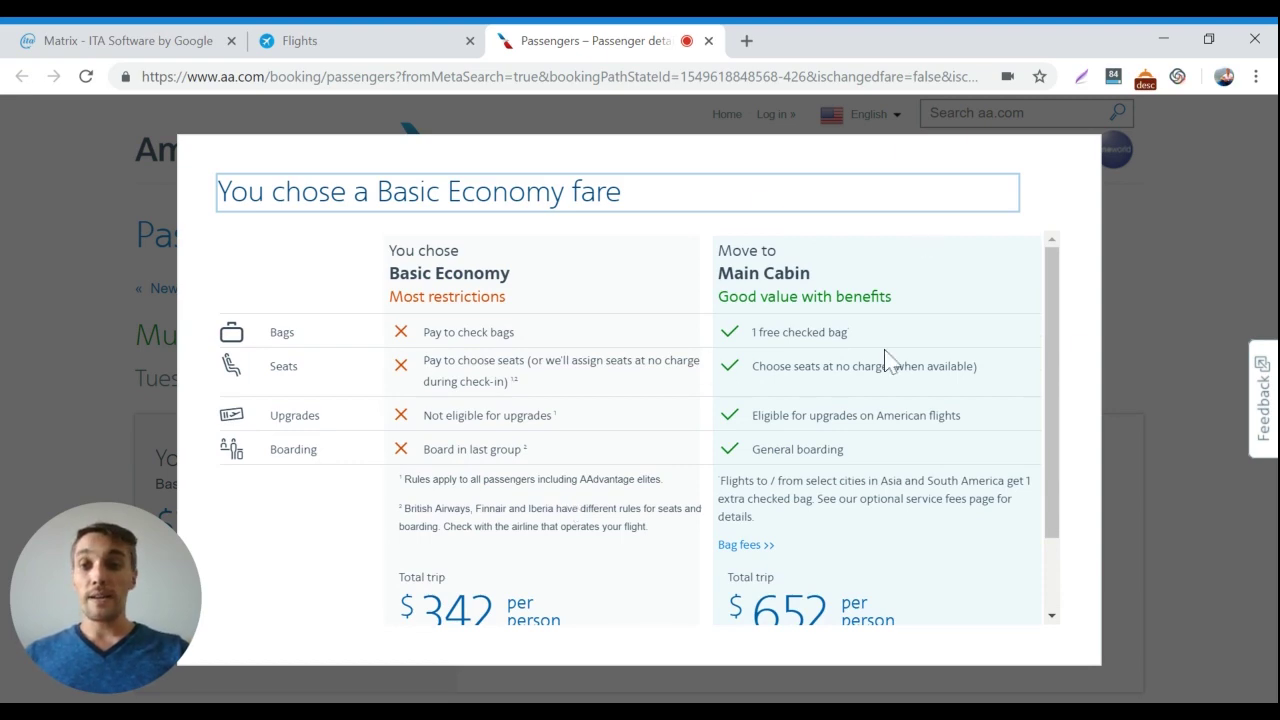
Switch back to the Matrix tab showing the $342.13 JFK–LHR / LGW–JFK itinerary details
{"action": "left_click", "coordinate": [172, 36]}
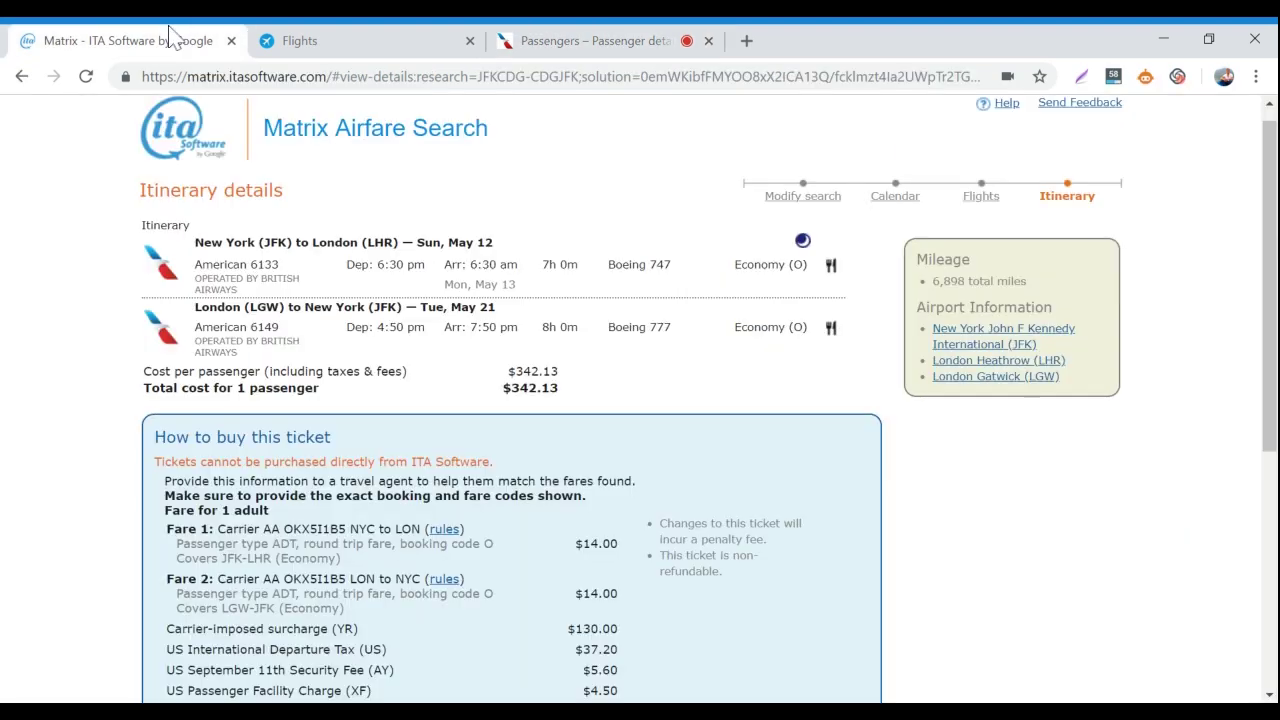